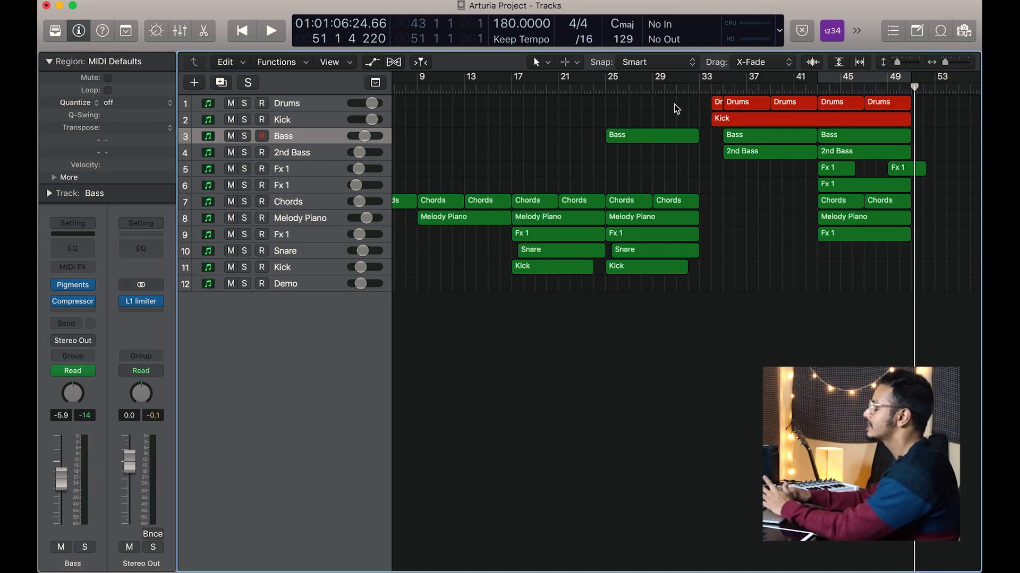
Play the whole arrangement from bar 1 and follow the playback through the final section
left_click_drag(674, 105, 949, 128)
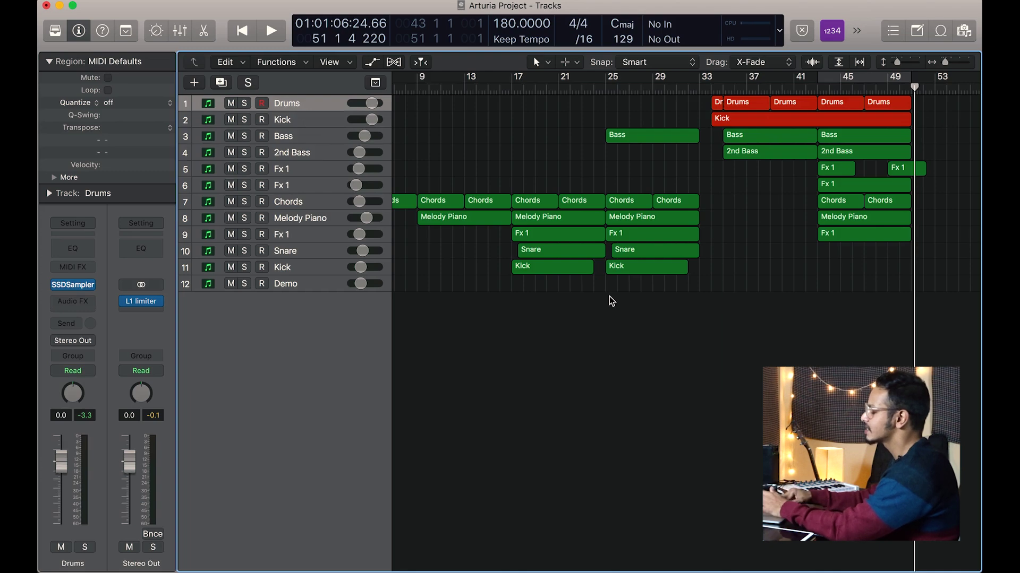
scroll(611, 301, "left", 3)
scroll(611, 301, "left", 1)
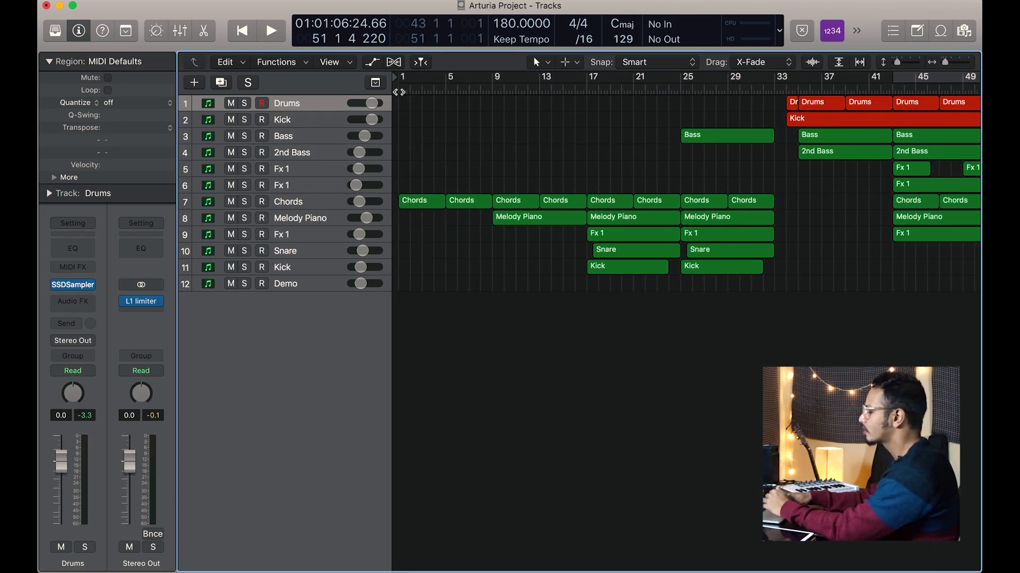
left_click(398, 91)
key("space")
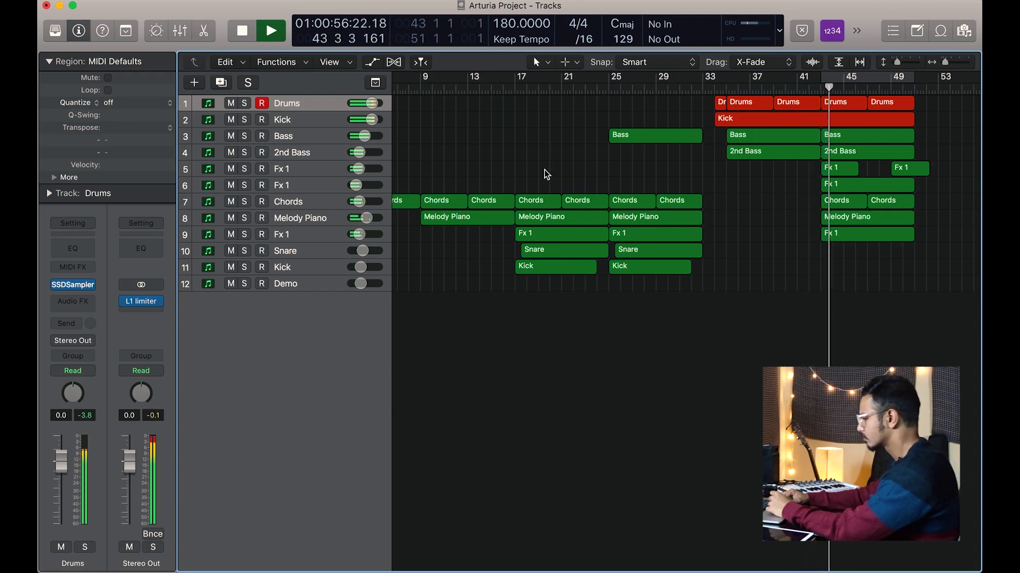
scroll(546, 174, "right", 3)
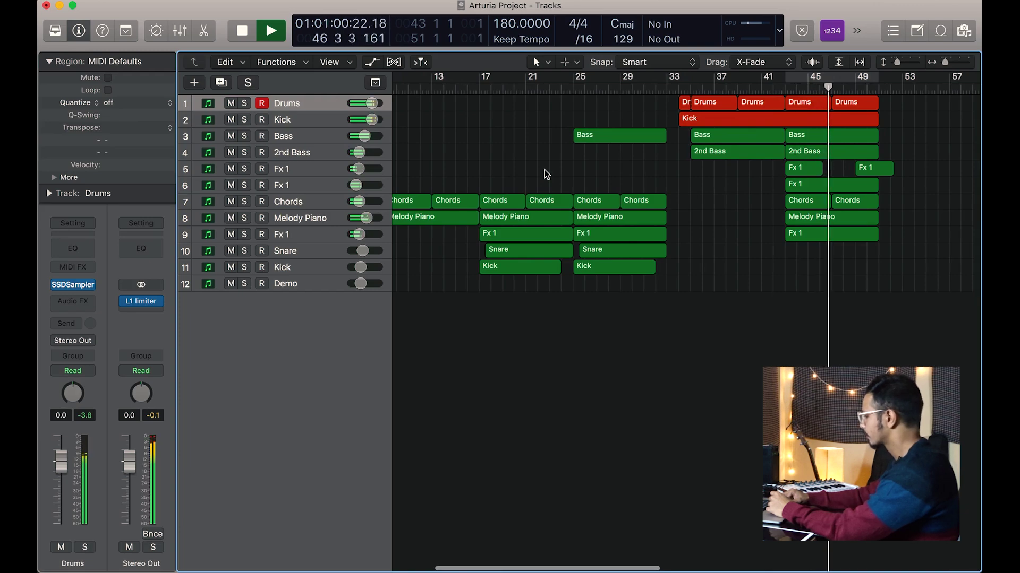
scroll(545, 174, "right", 3)
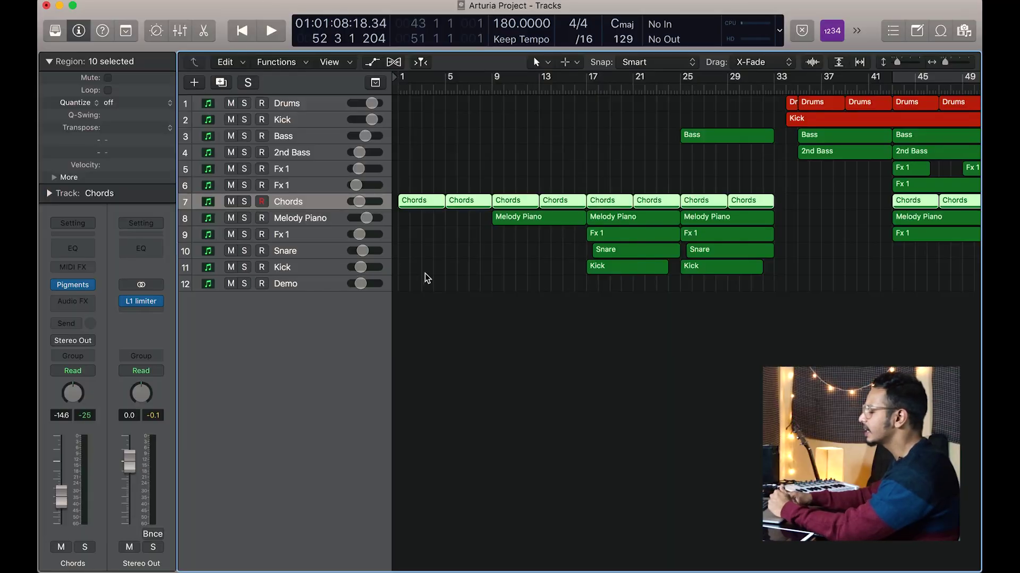
Open Pigments on the Chords track and go through the tracks from Snare up to 2nd Bass to check their instruments
left_click(429, 280)
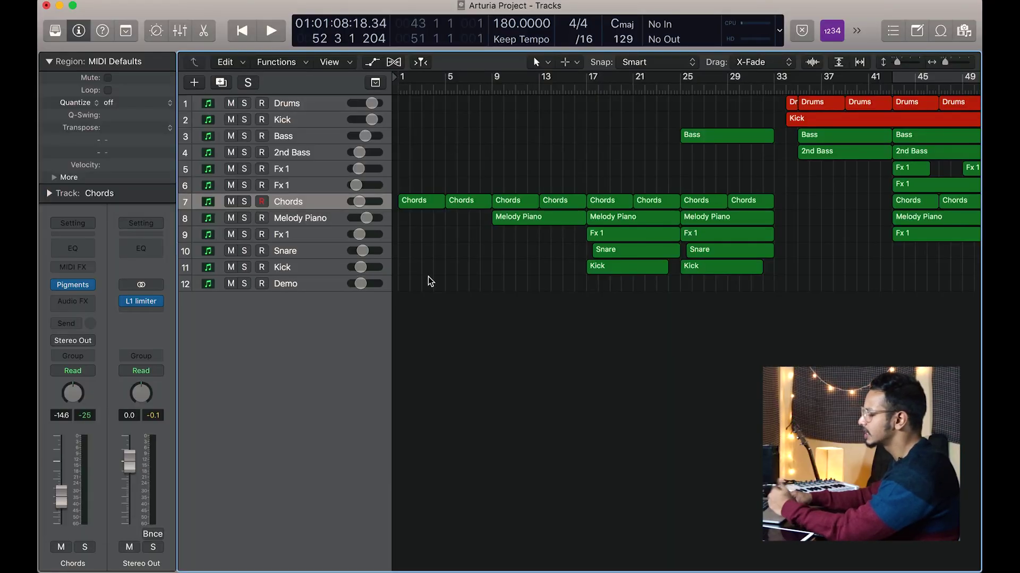
left_click(73, 285)
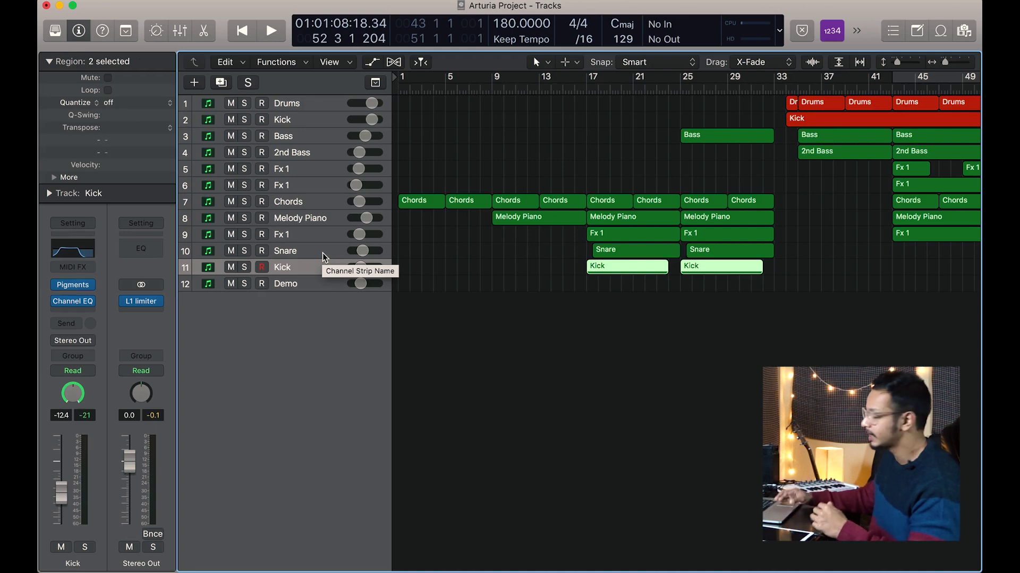
left_click(322, 253)
left_click(328, 233)
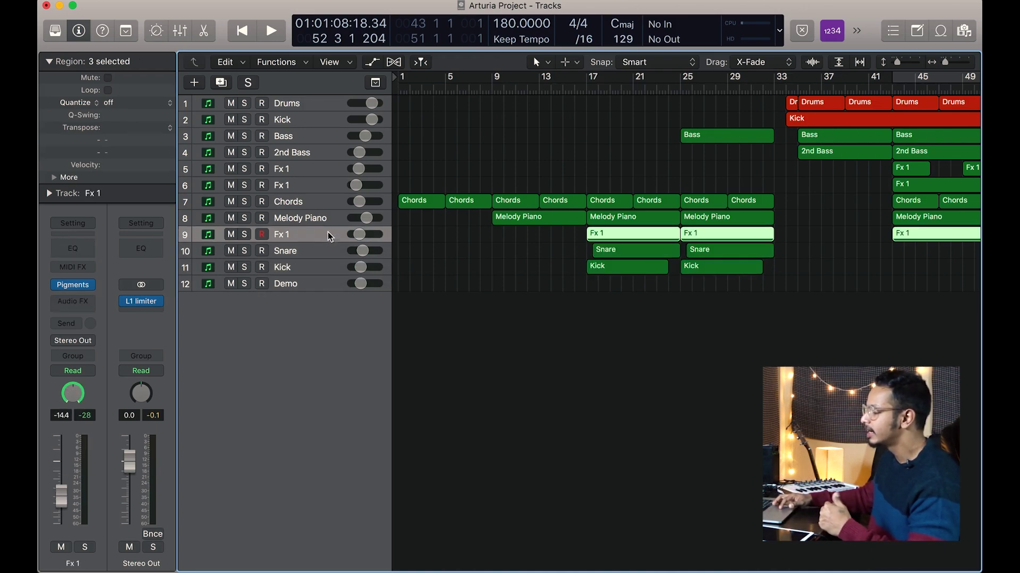
left_click(323, 219)
left_click(315, 206)
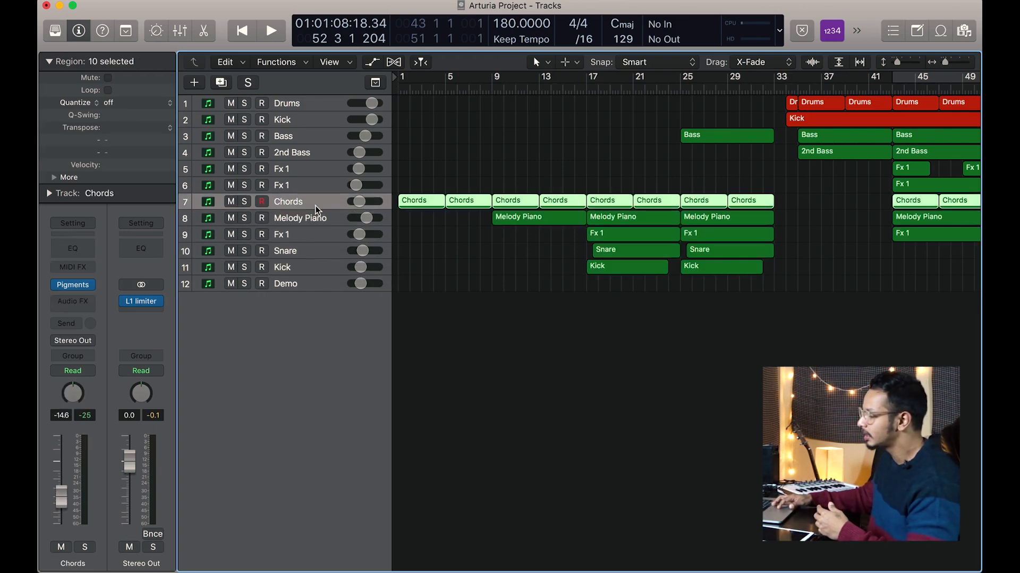
left_click(310, 187)
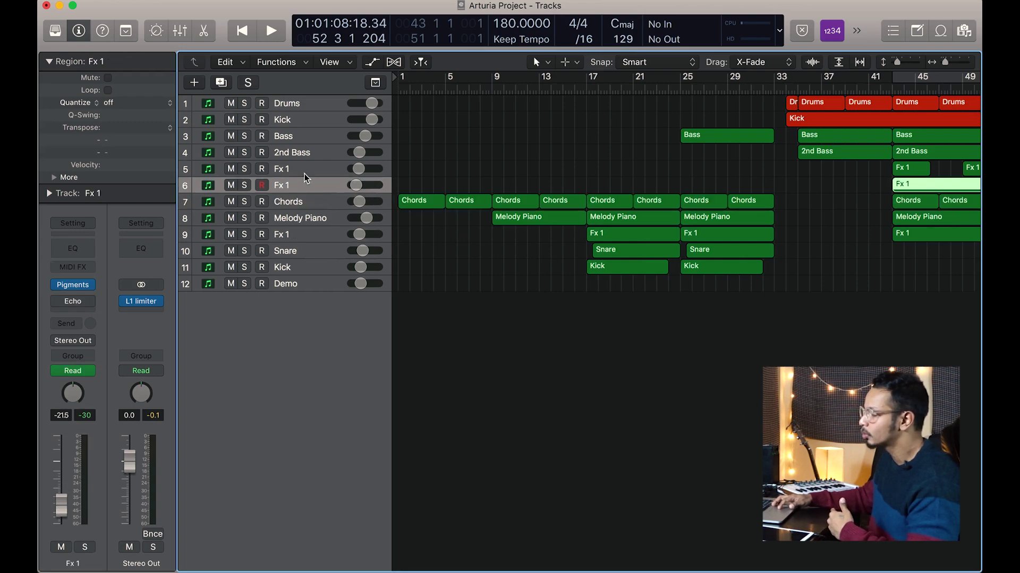
left_click(308, 166)
left_click(308, 157)
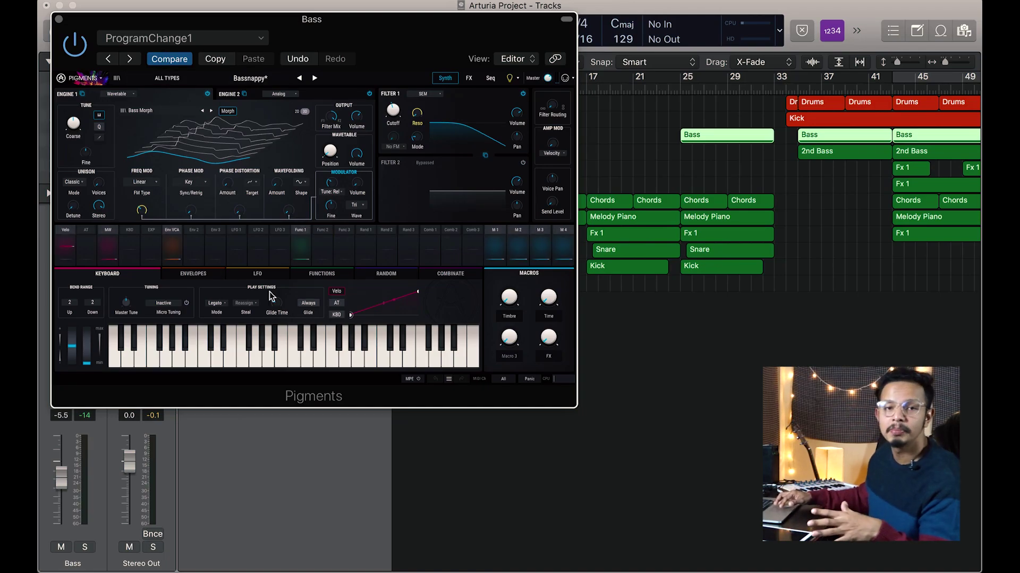
Browse the preset types in the Bass track's Pigments, including the Bass presets, without changing the patch
left_click(187, 80)
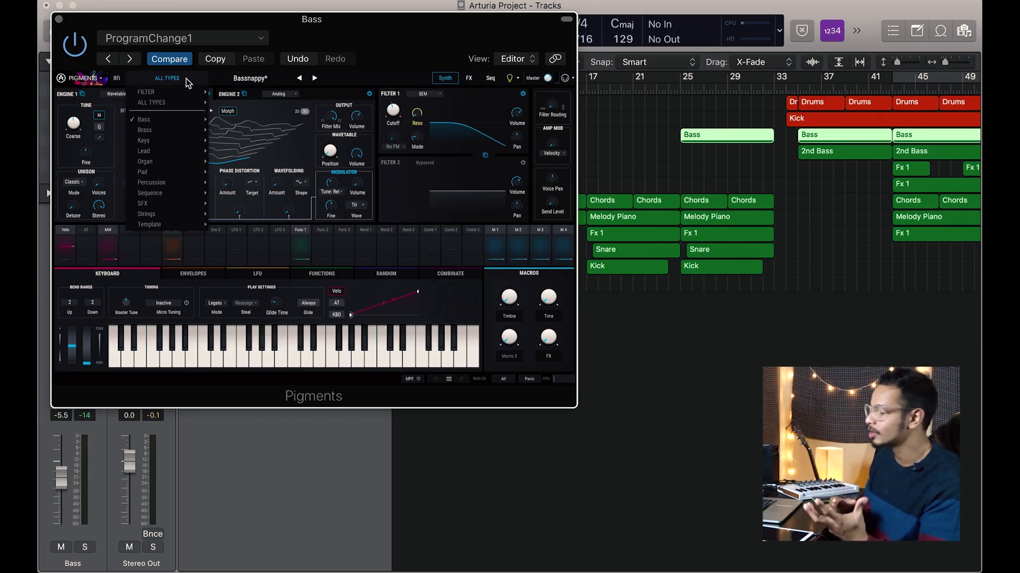
mouse_move(186, 94)
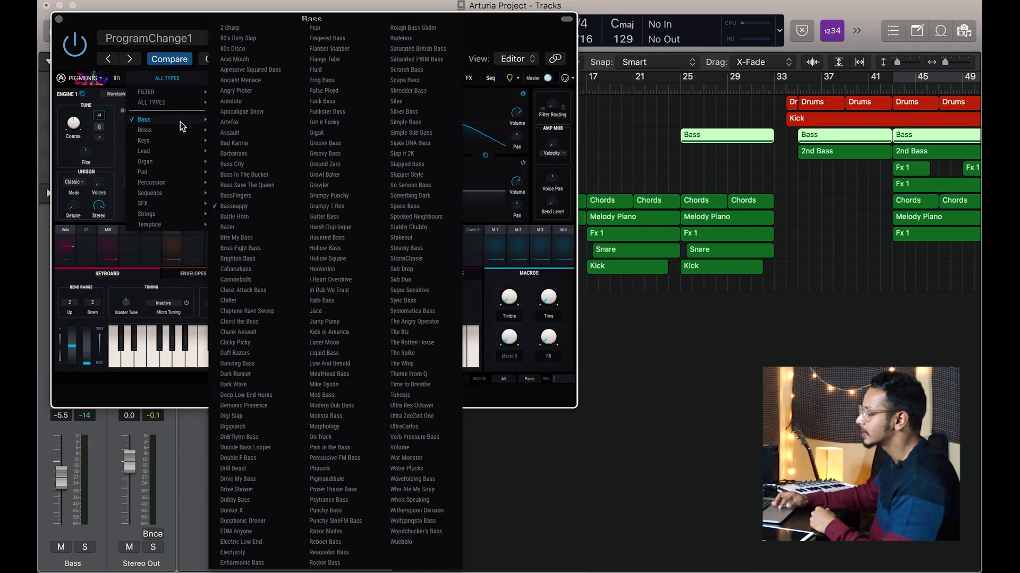
mouse_move(184, 136)
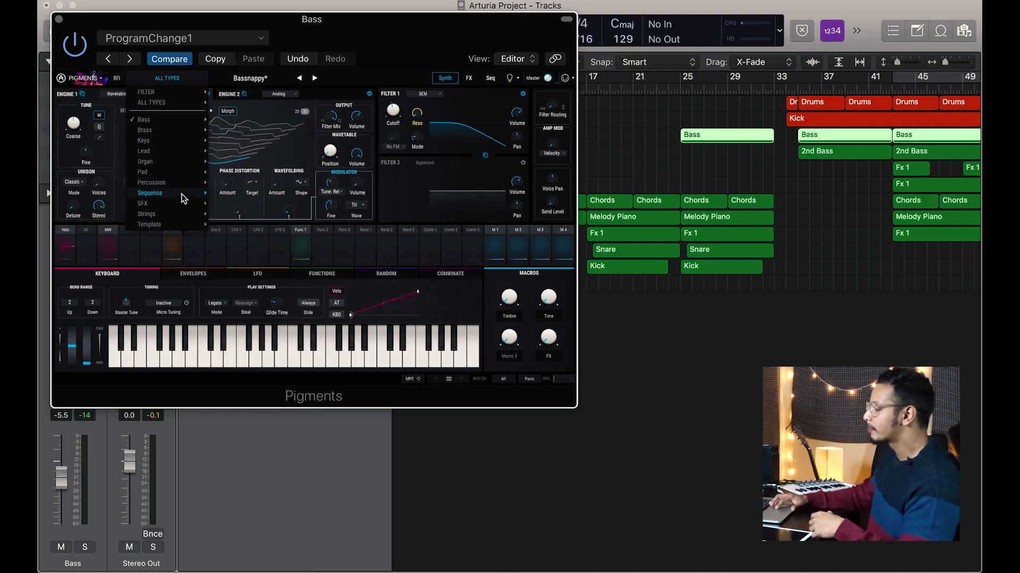
left_click(297, 47)
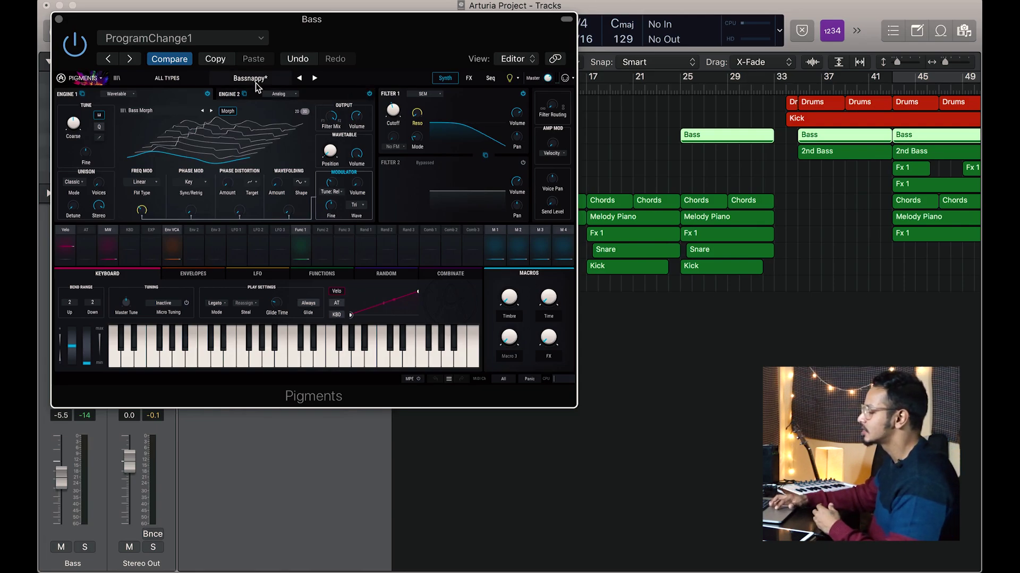
Look at the effects, sequencer and synth pages of the Bass track's Pigments and close the plug-in
left_click(475, 76)
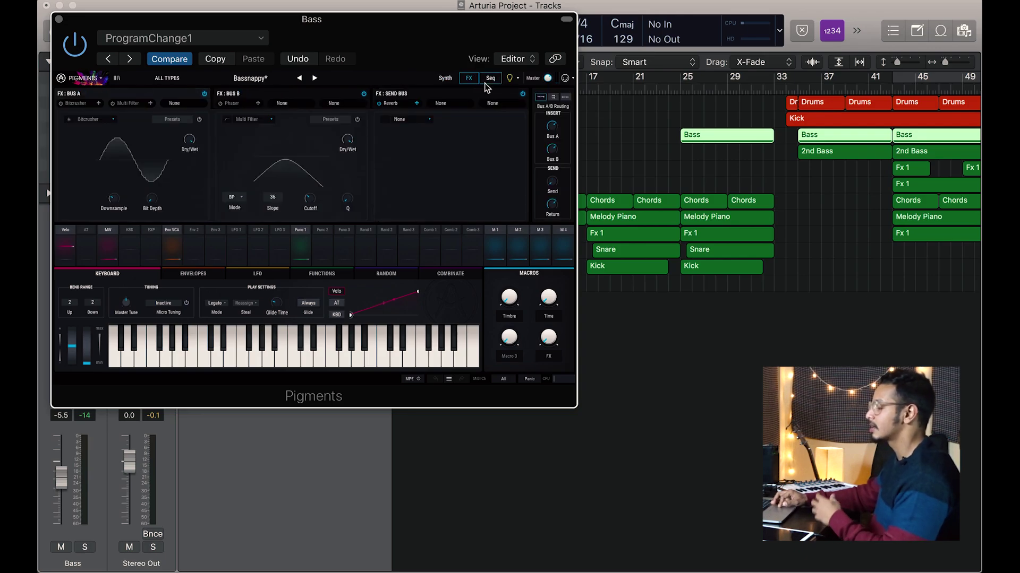
left_click(485, 81)
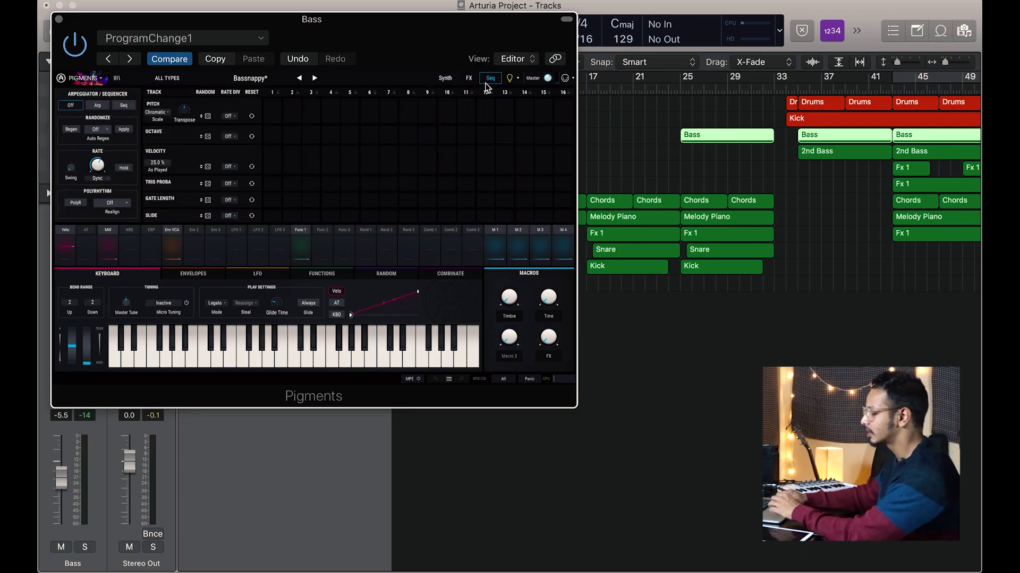
left_click(443, 79)
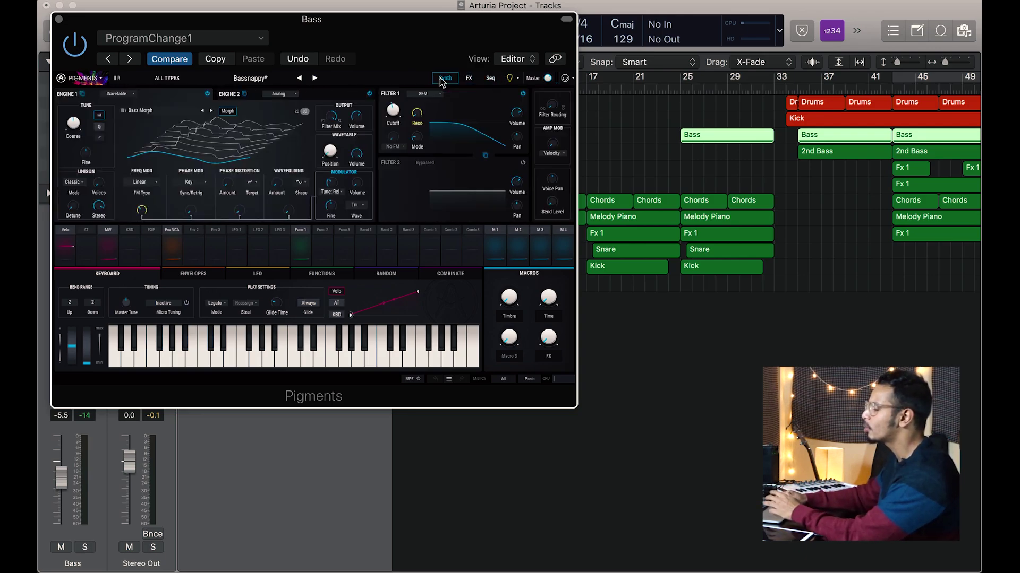
left_click(59, 19)
Open Pigments on the Chords track and examine its keyboard, LFO, functions and envelope modulation sections
left_click(317, 202)
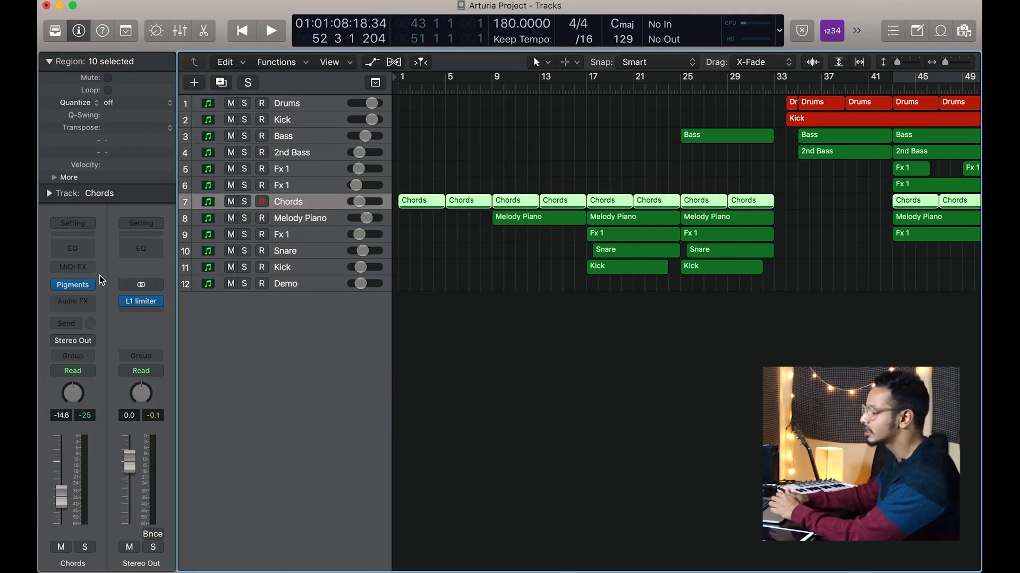
left_click(73, 285)
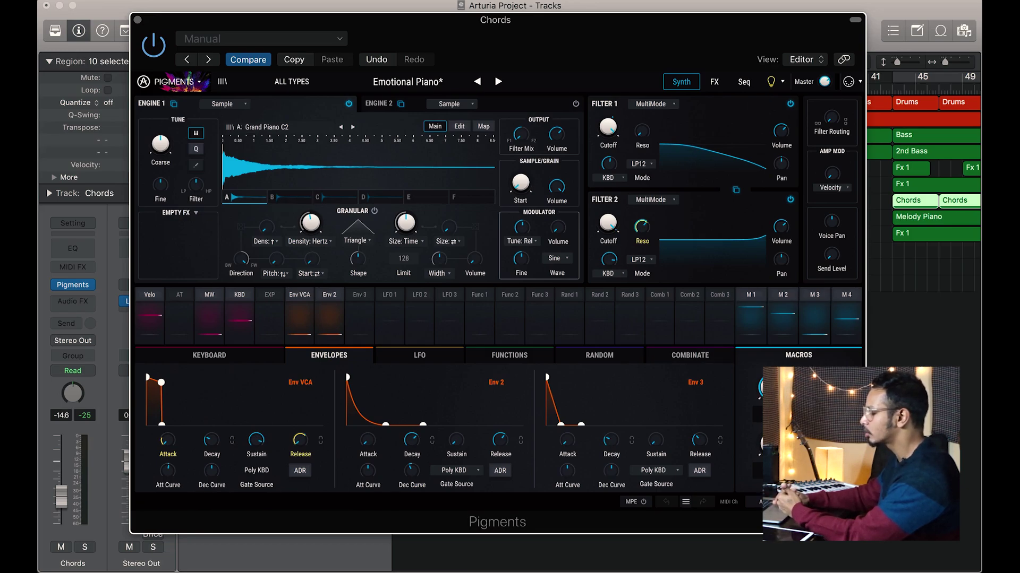
left_click(246, 357)
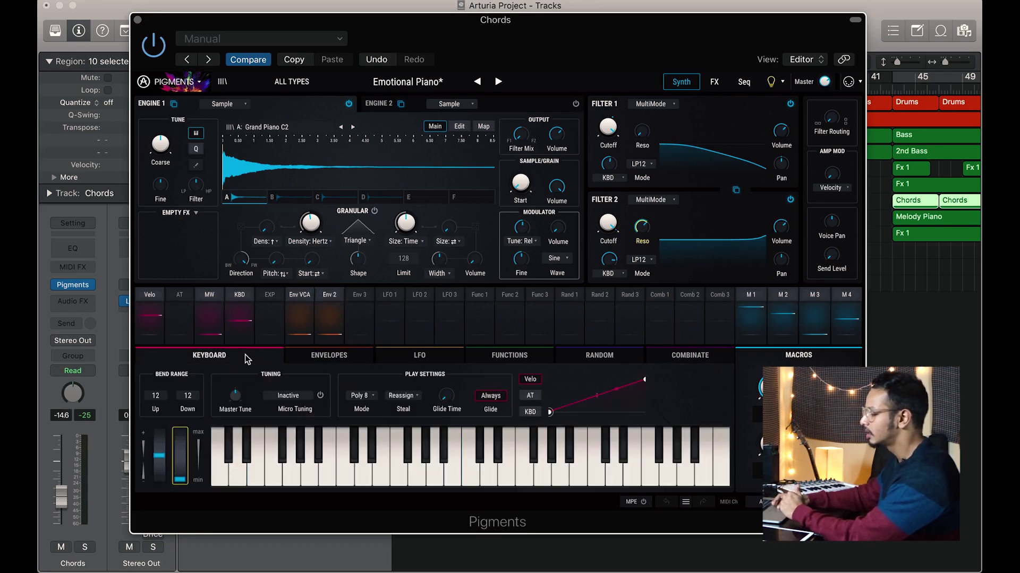
left_click(419, 357)
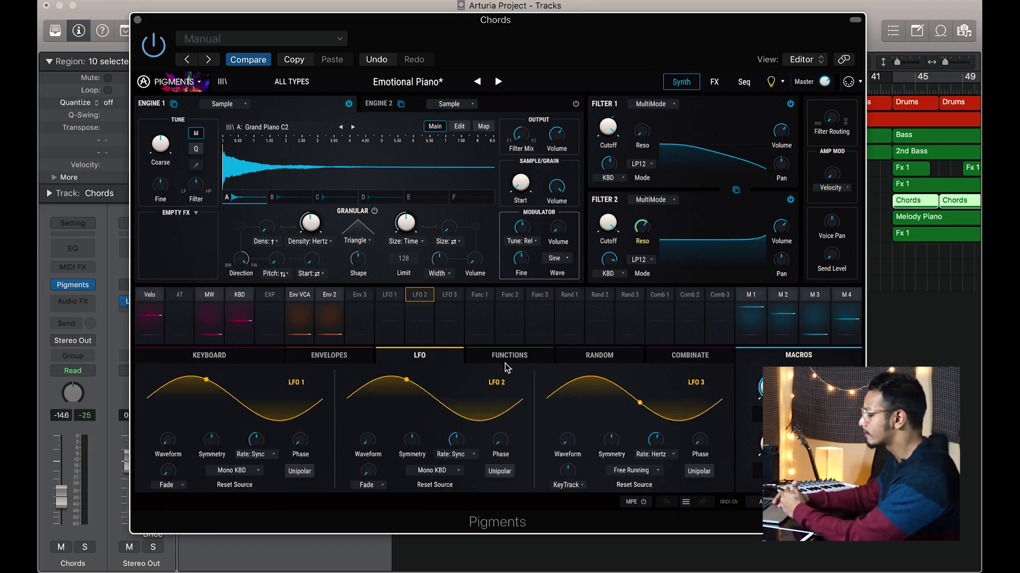
left_click(507, 356)
left_click(419, 356)
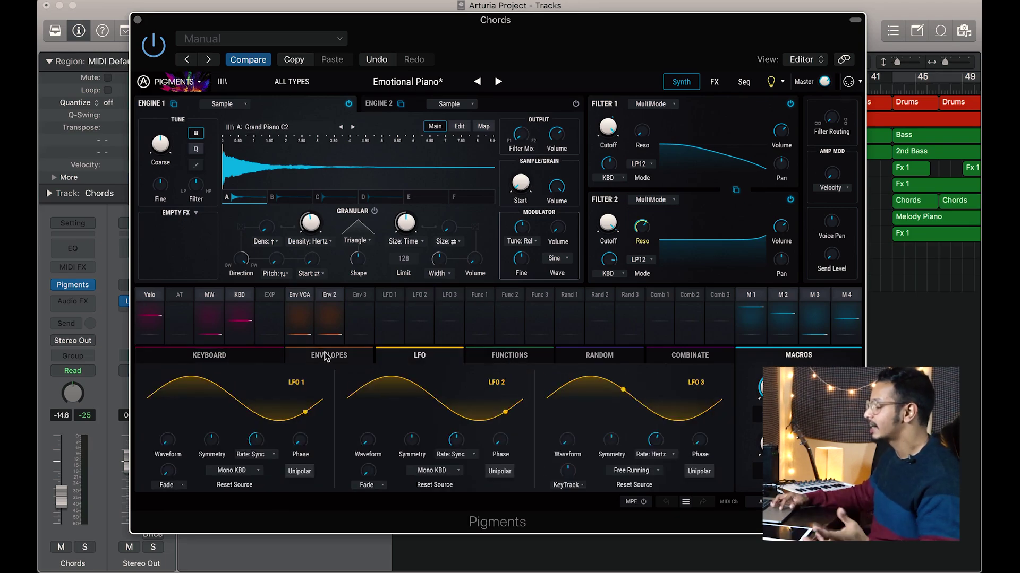
left_click(327, 355)
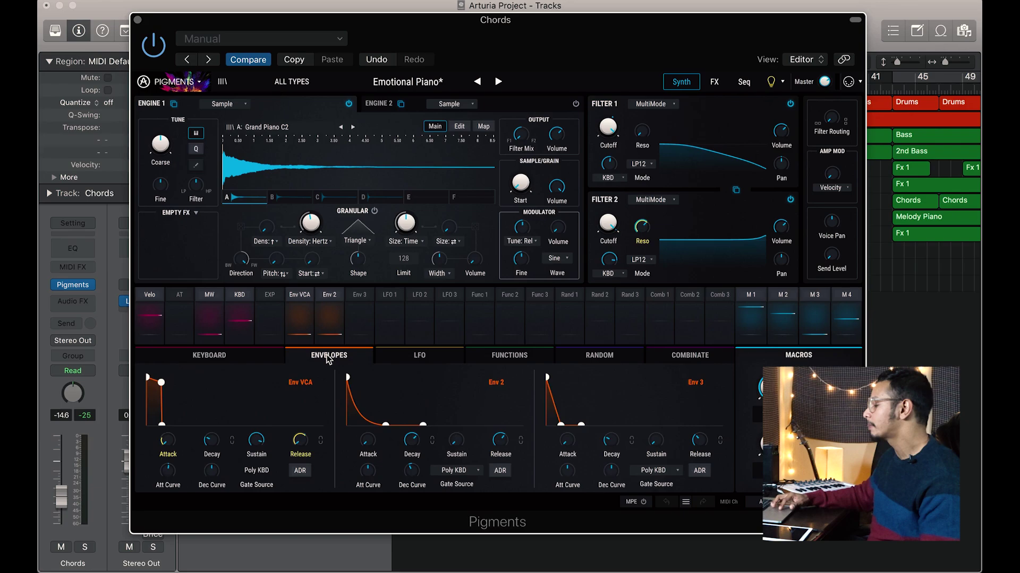
left_click(246, 357)
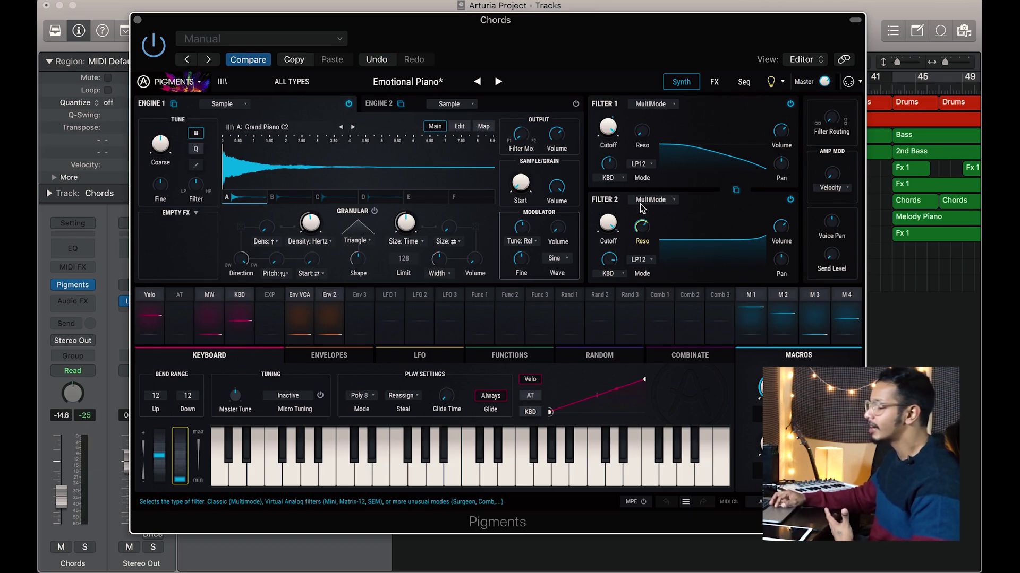
Examine the Chords patch's effects in Bus A, Bus B and the Send Bus, and view the available effect types
left_click(724, 82)
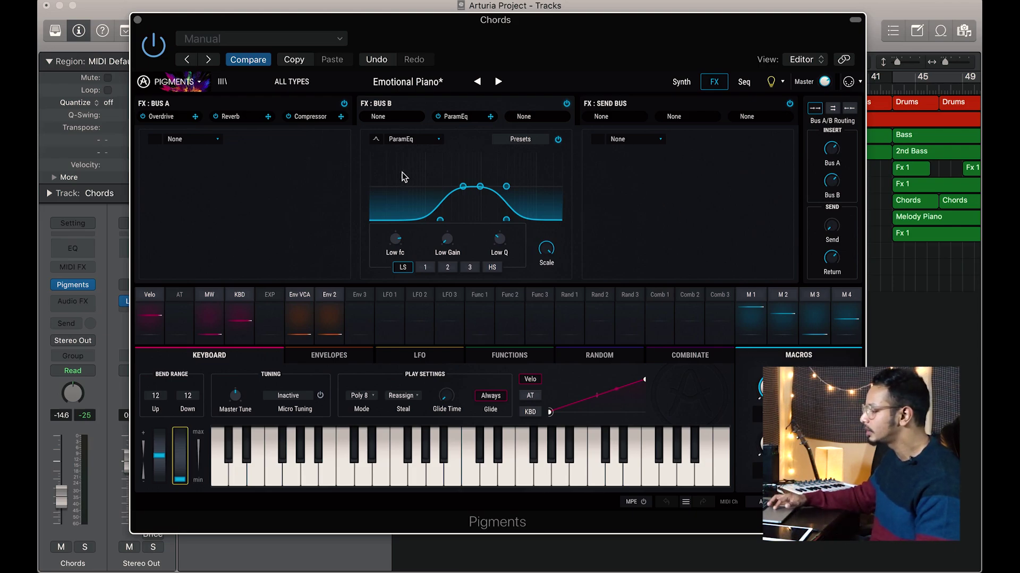
left_click(254, 112)
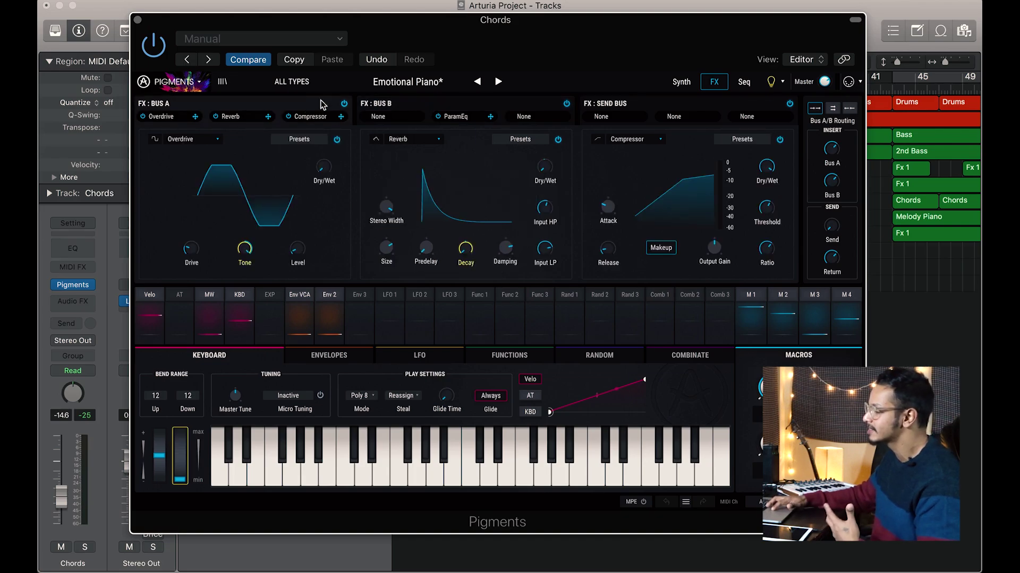
left_click(419, 104)
left_click(604, 106)
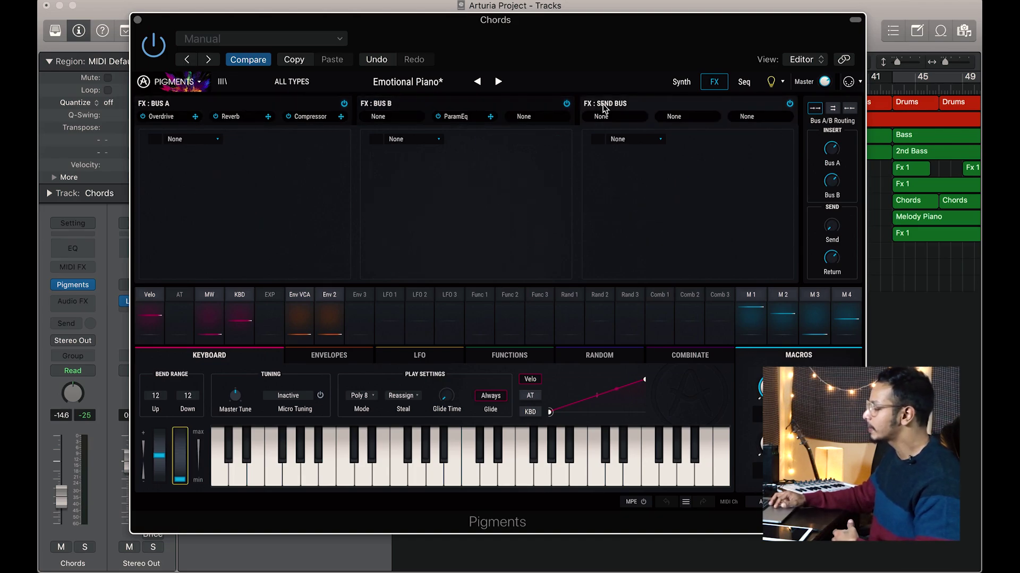
left_click(436, 140)
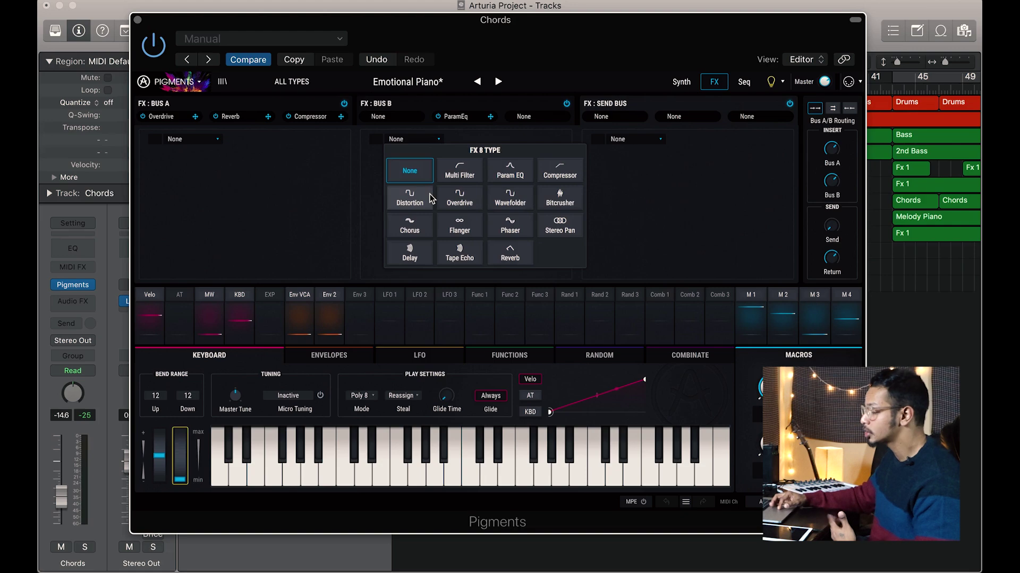
left_click(354, 199)
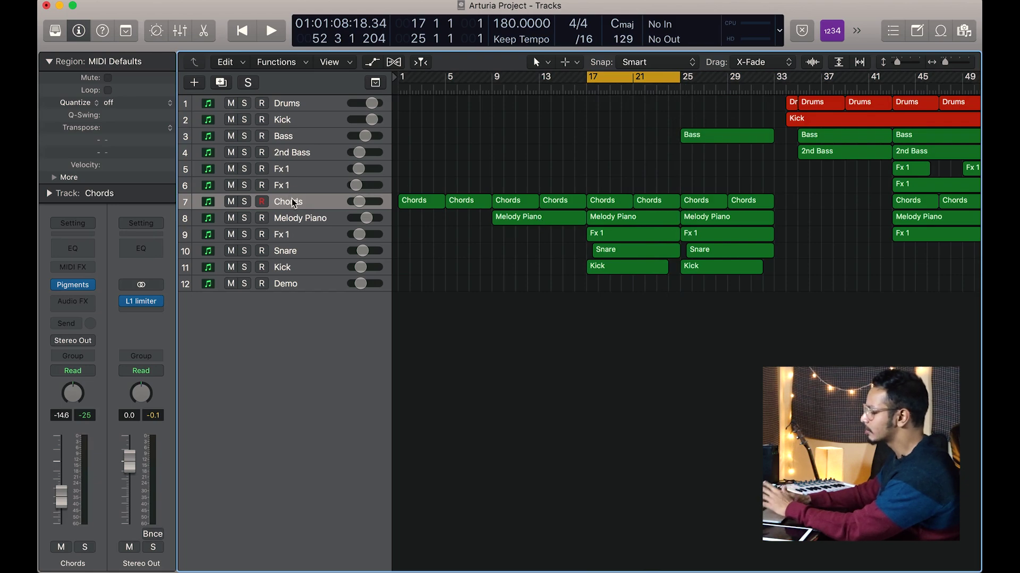
Solo the Chords track, check its Pigments synth page, and play the cycled section from bar 17 to 25
left_click(244, 201)
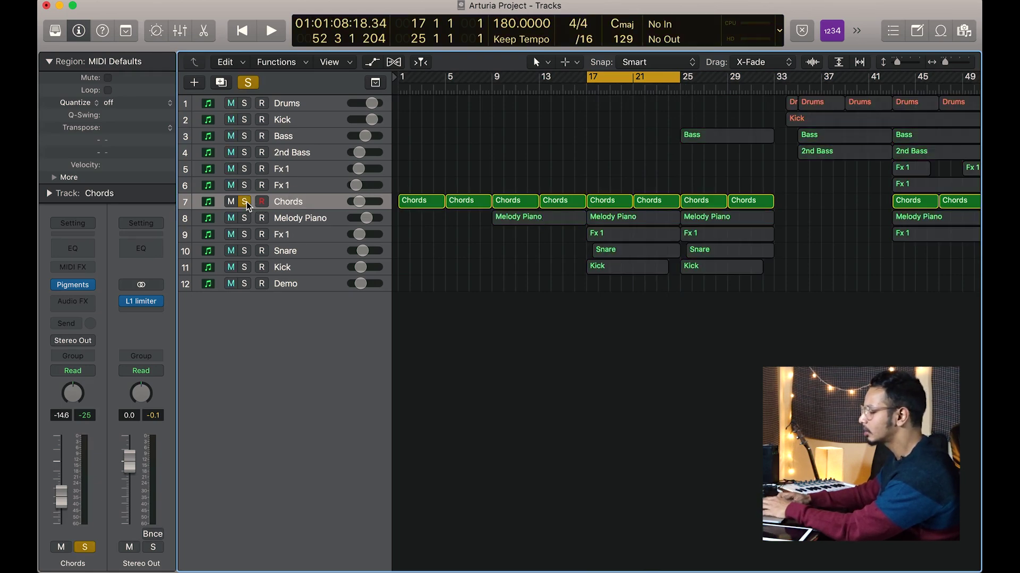
left_click(74, 285)
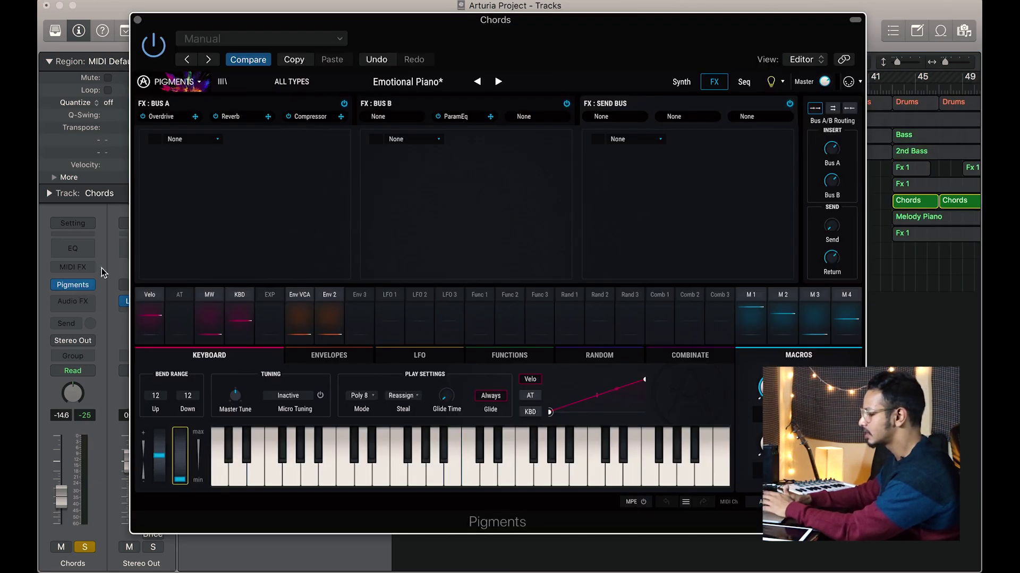
left_click(680, 81)
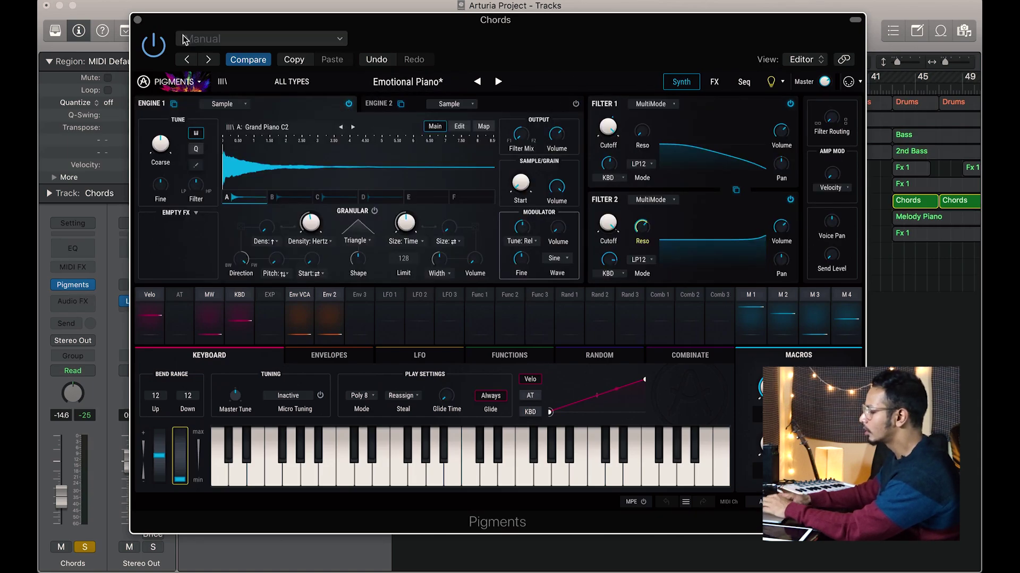
left_click(138, 21)
key("space")
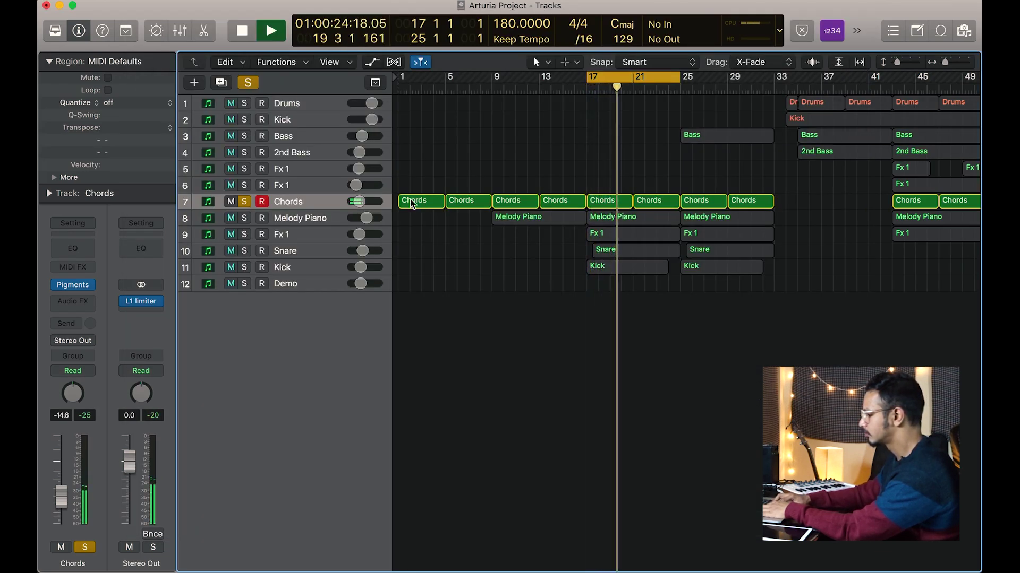
Stop playback, open Pigments on the Melody Piano track, view its synth and effects pages, and close the plug-in
left_click(325, 220)
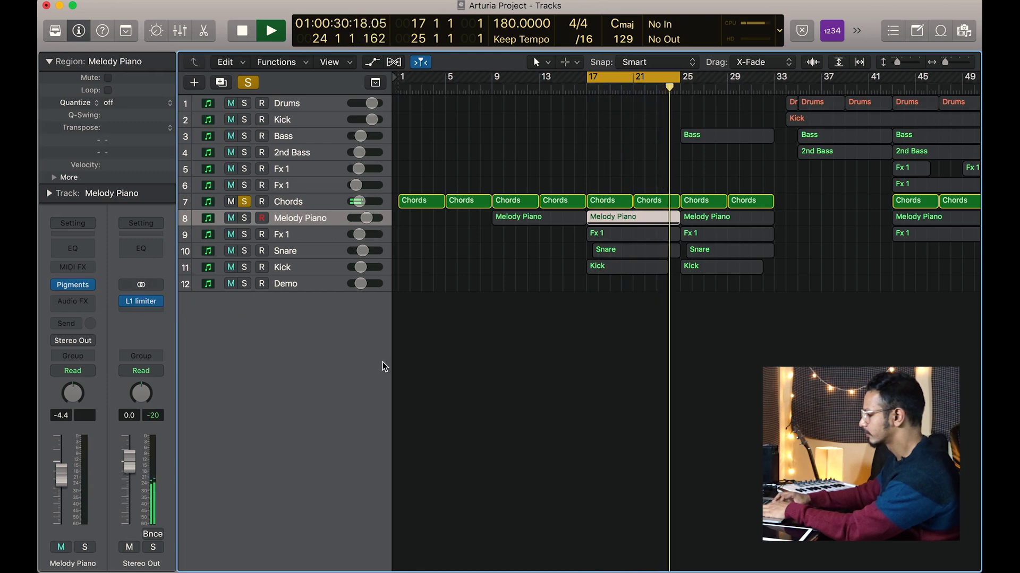
key("space")
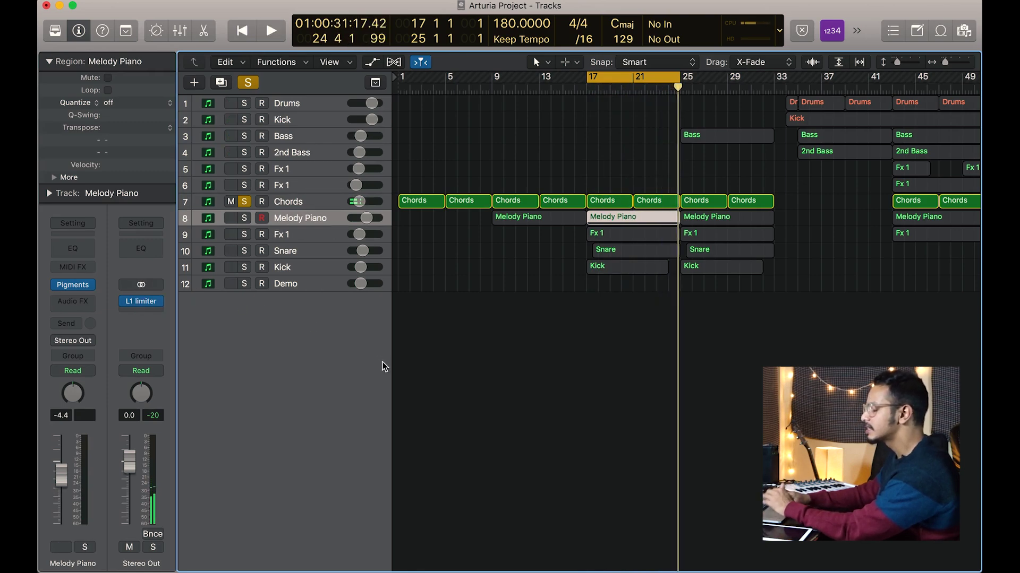
mouse_move(82, 288)
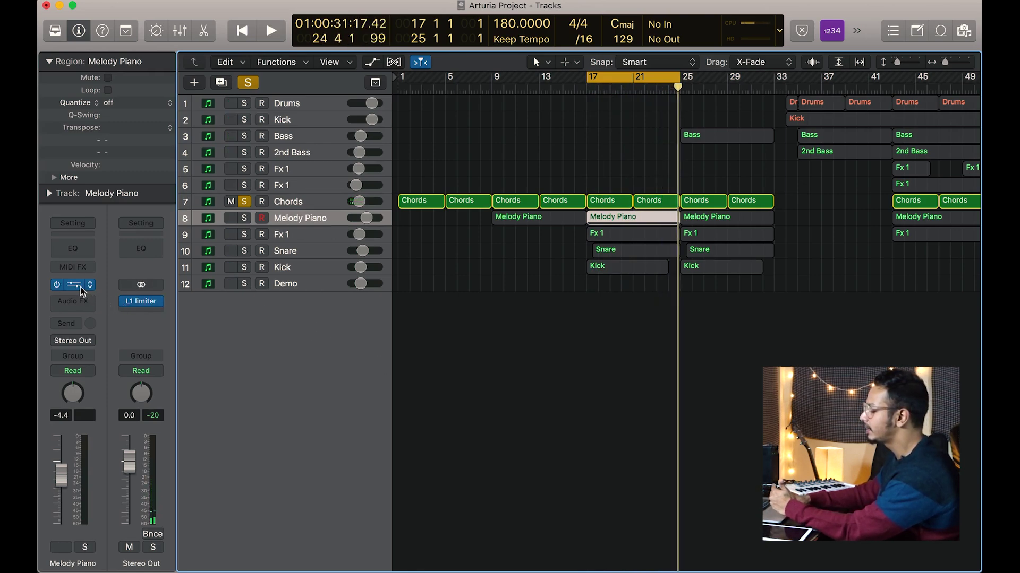
left_click(81, 287)
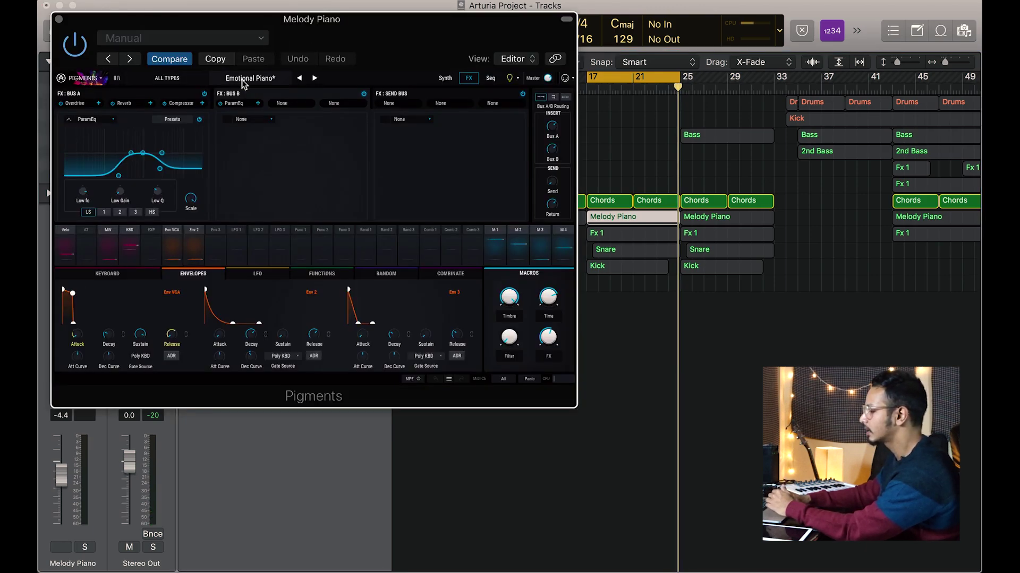
left_click(445, 78)
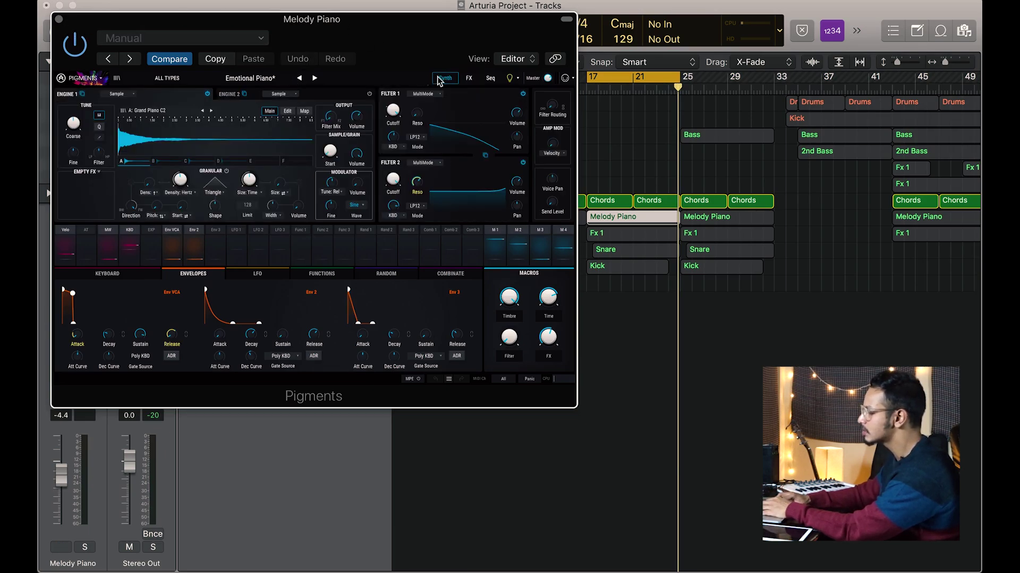
left_click(469, 79)
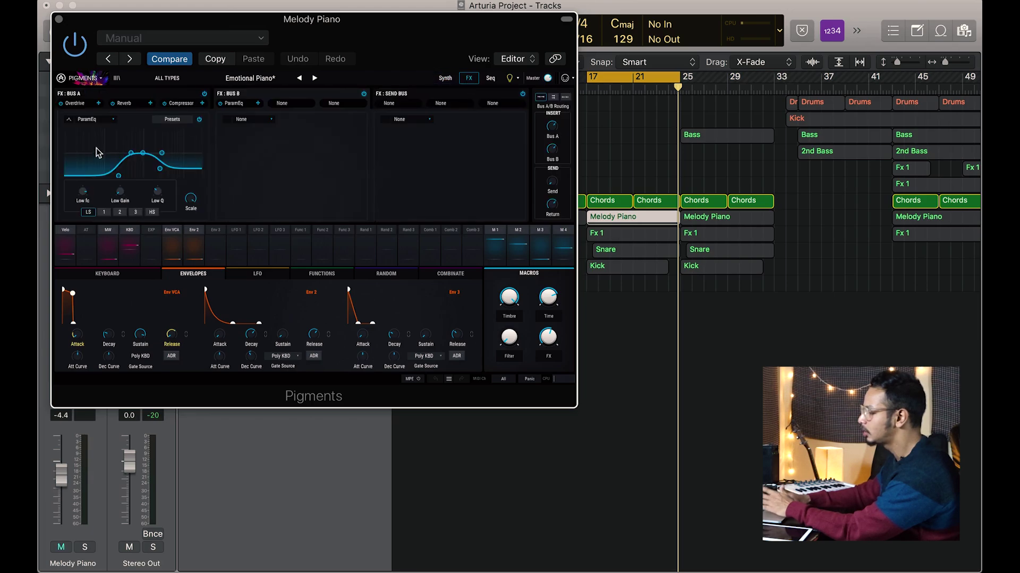
left_click(58, 19)
Solo the Melody Piano track alongside Chords and play the cycled section from bar 17 to 25
left_click(245, 218)
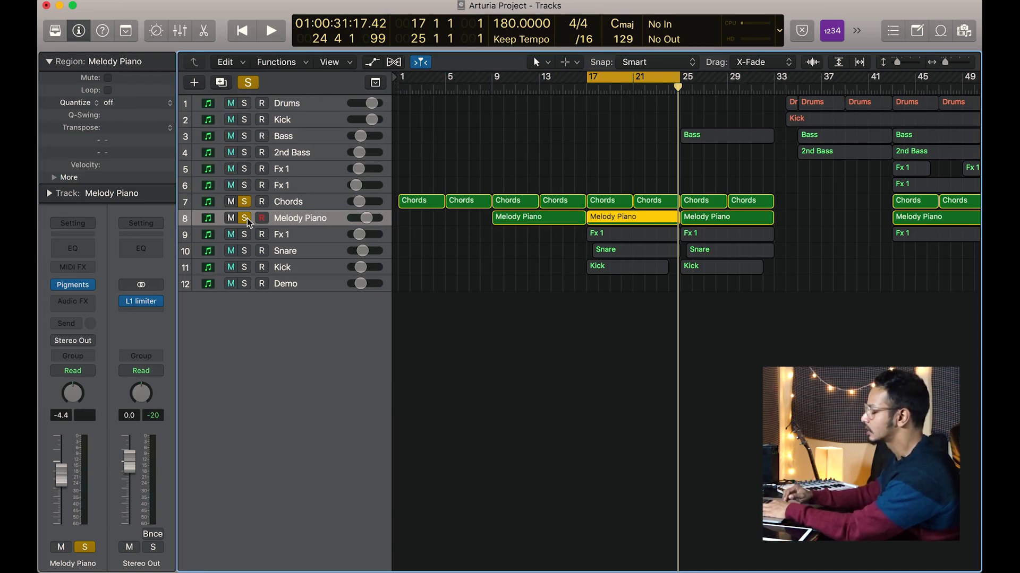
key("space")
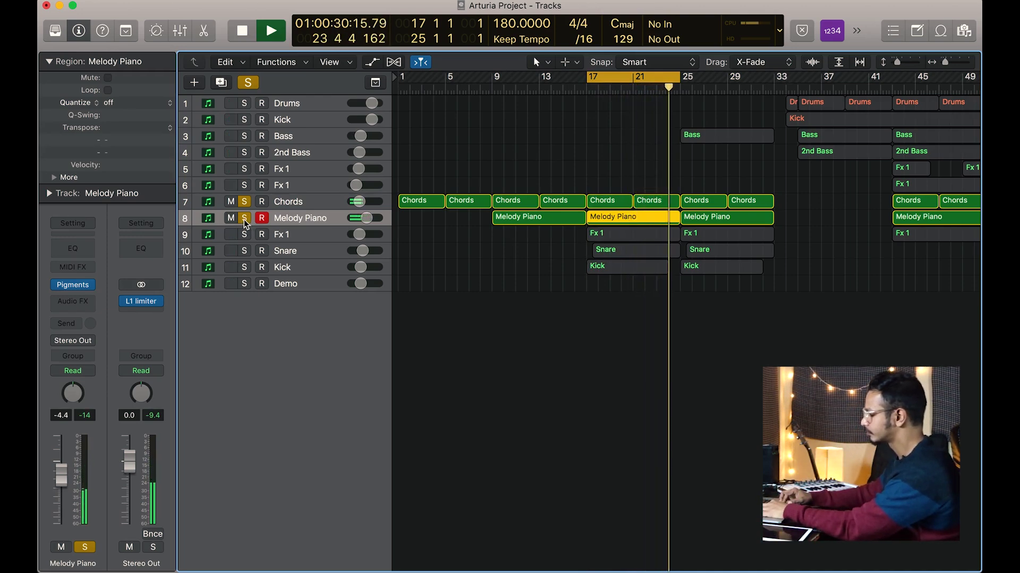
key("space")
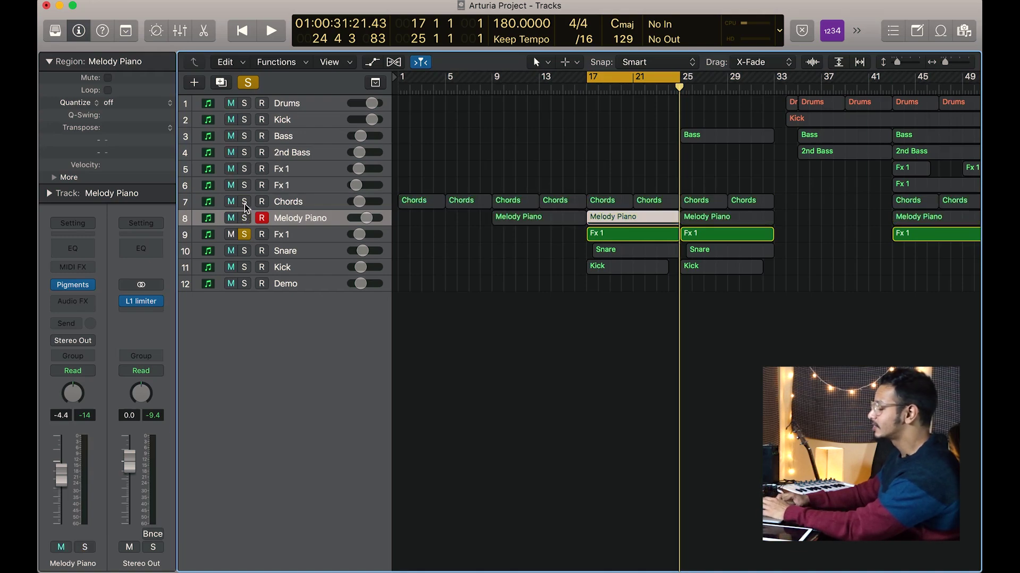
Open Pigments on the soloed Fx 1 track above Snare, start playing the cycled section, and close the plug-in
left_click(289, 235)
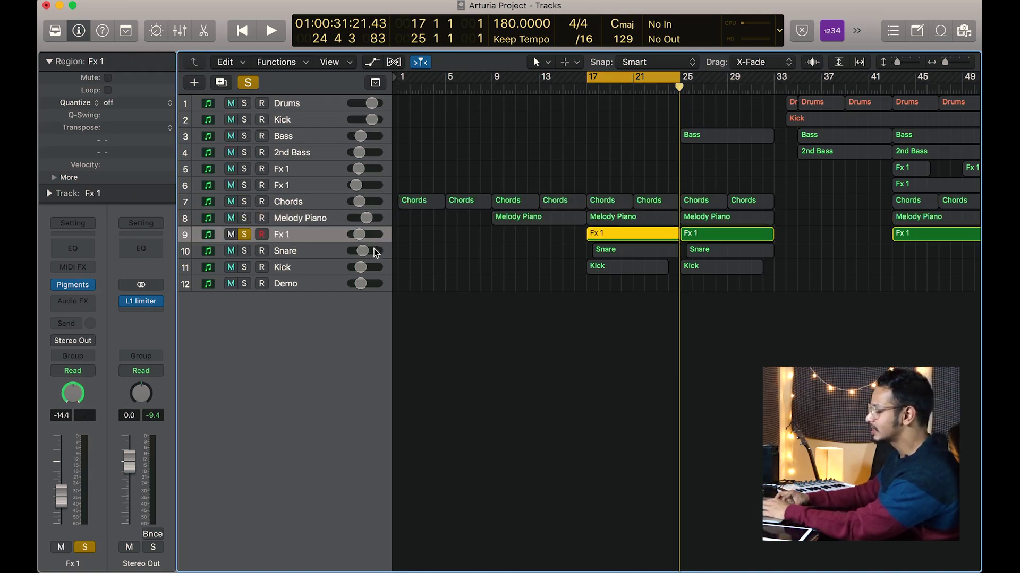
left_click(75, 289)
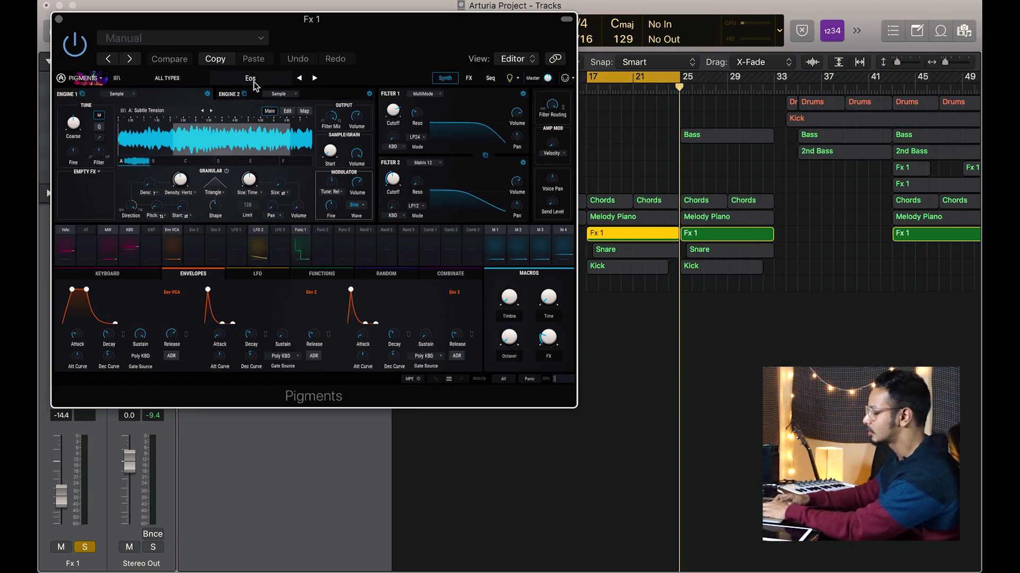
key("space")
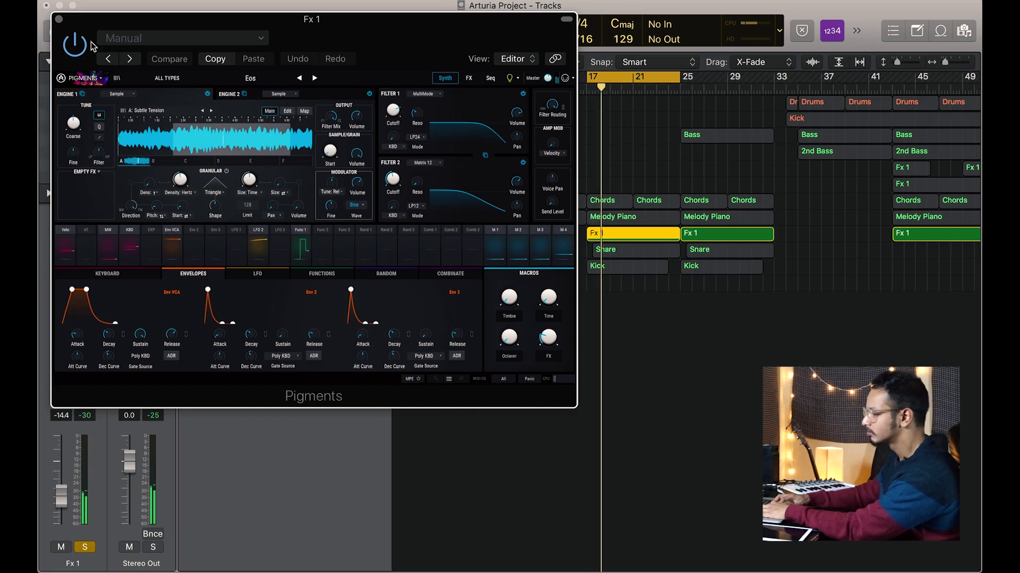
left_click(59, 19)
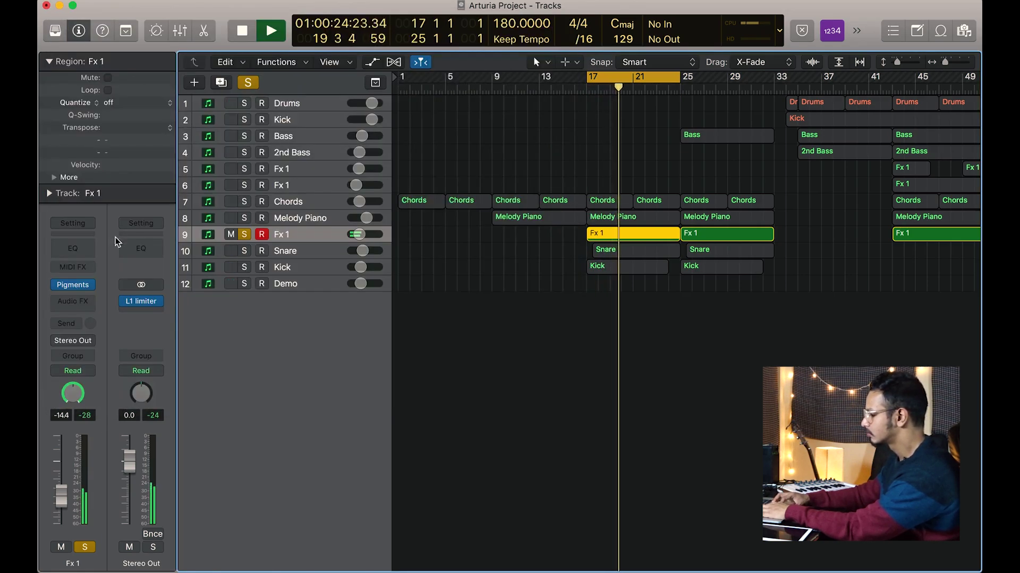
Reopen the Fx 1 track's Pigments, check its effects and synth pages, and close it
left_click(77, 284)
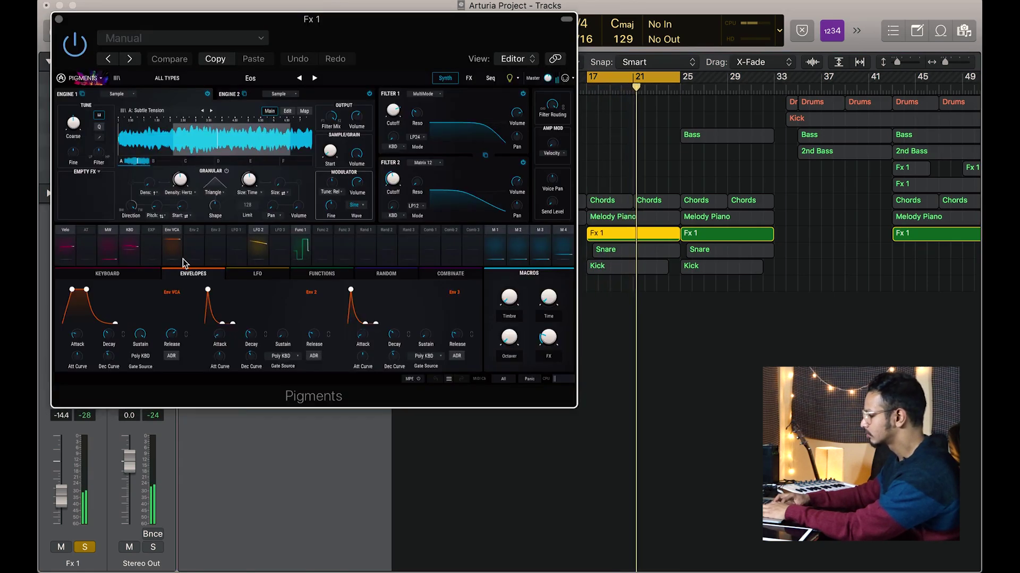
left_click(470, 80)
left_click(451, 79)
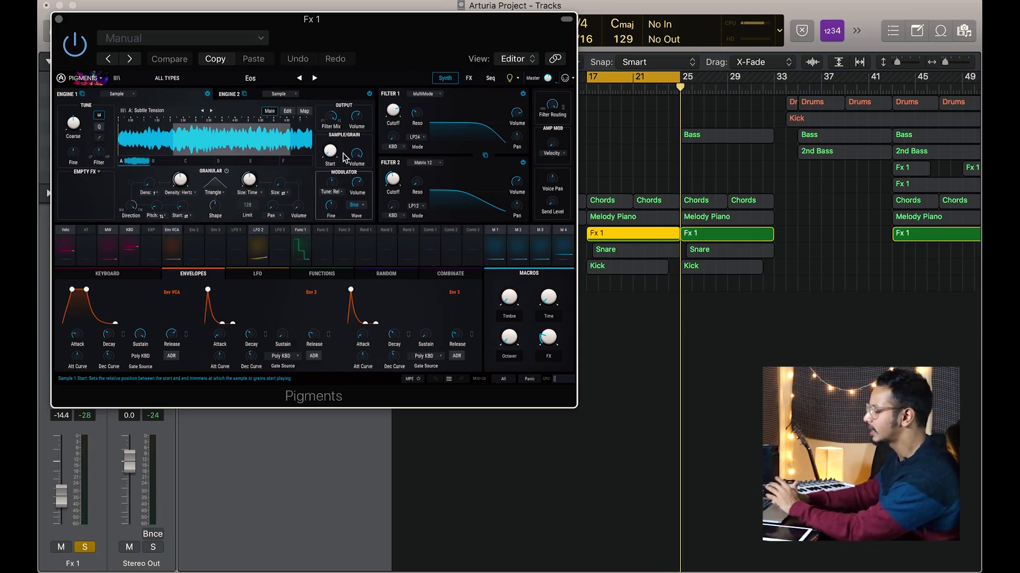
left_click(59, 20)
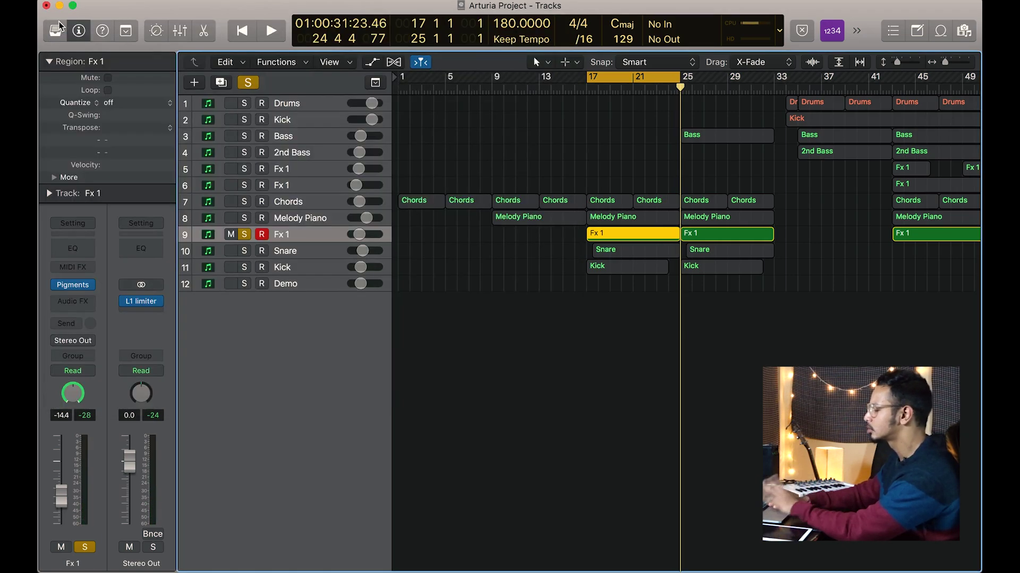
Add Chords and Melody Piano to the soloed Fx 1 track and play the three together over the cycled section
left_click(244, 202)
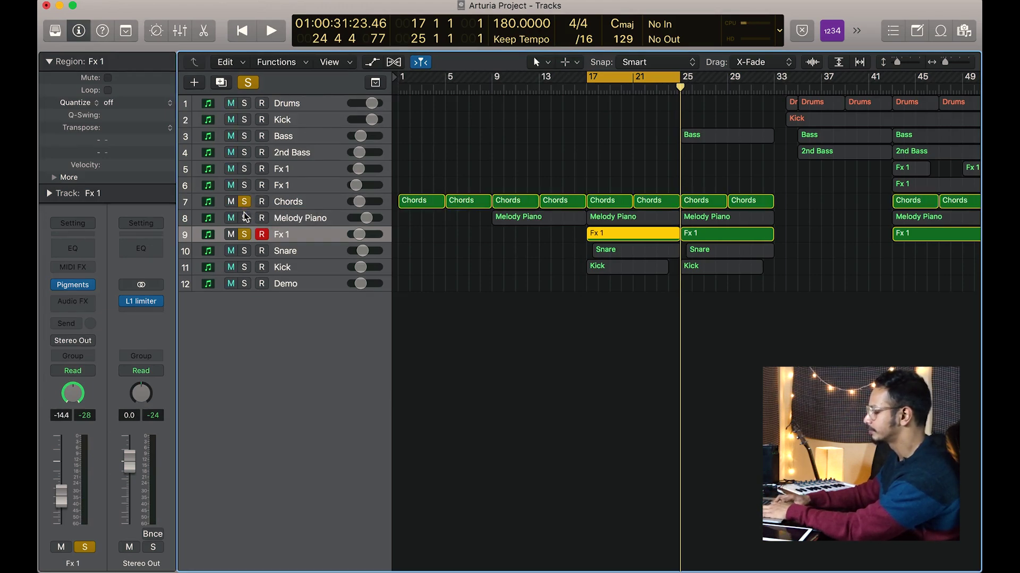
left_click(243, 219)
key("space")
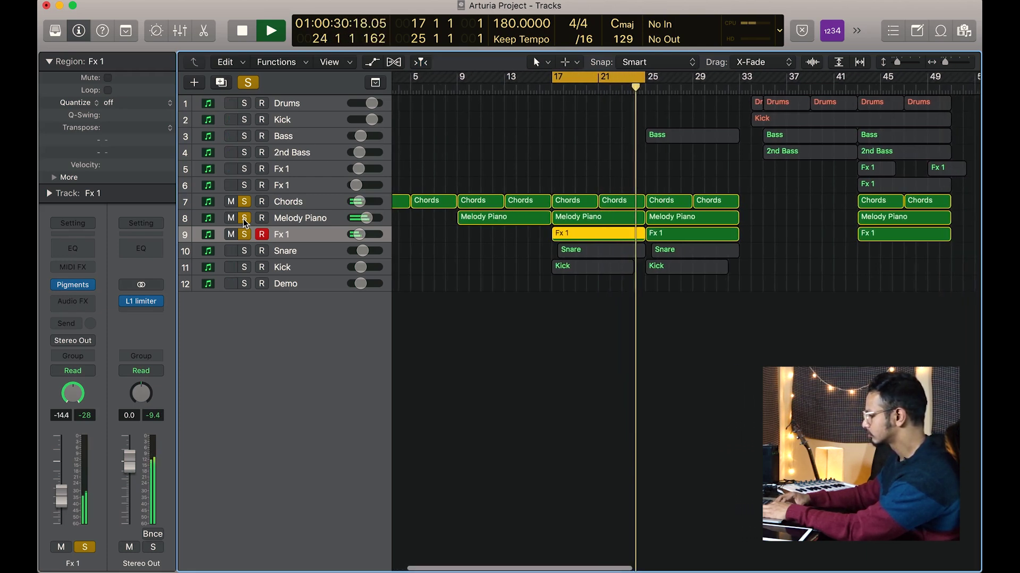
key("space")
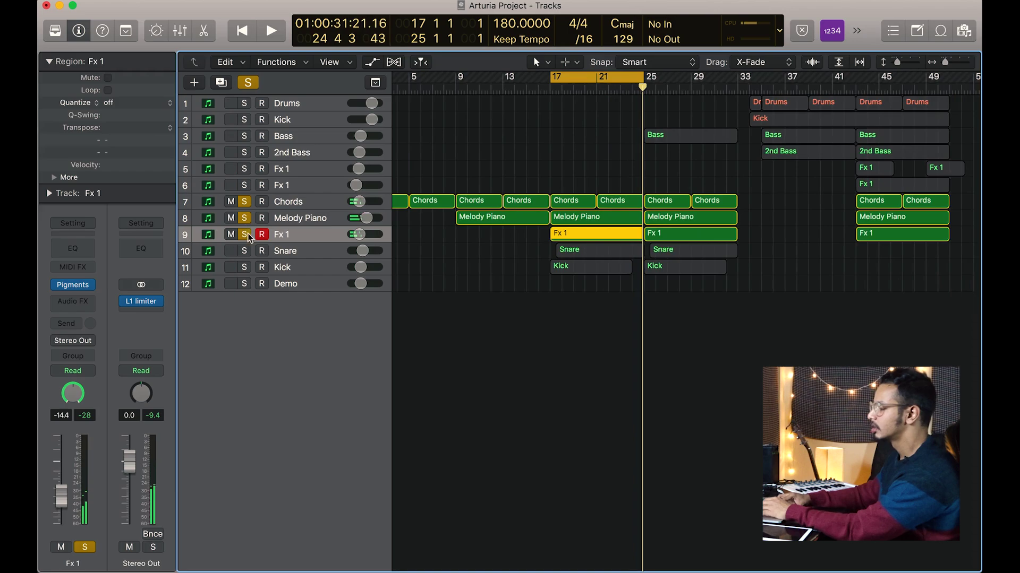
Solo only the Snare track, examine the synth and effects pages of its Pigments, and close the plug-in
left_click(246, 234, "alt")
left_click(246, 251)
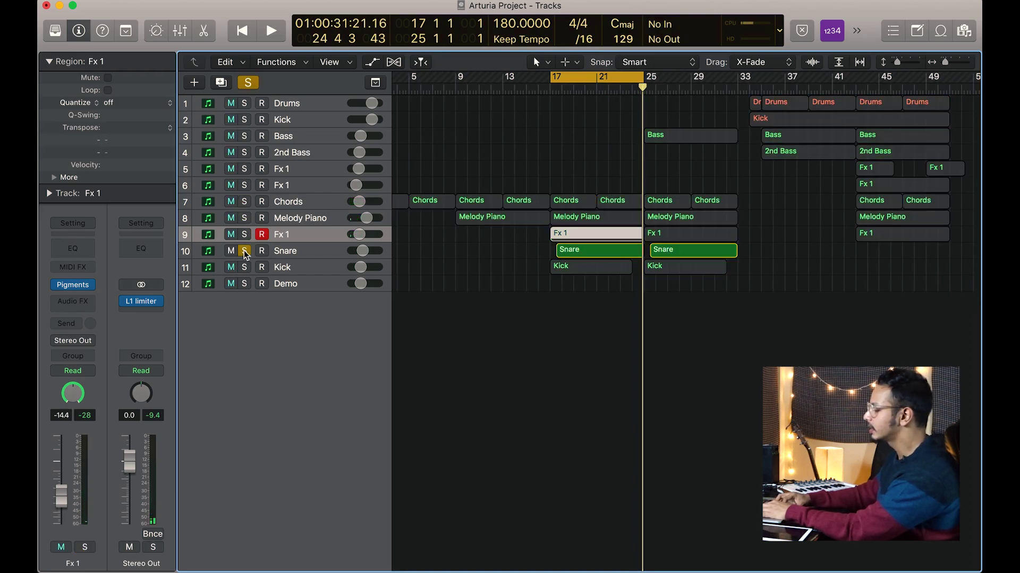
left_click(294, 255)
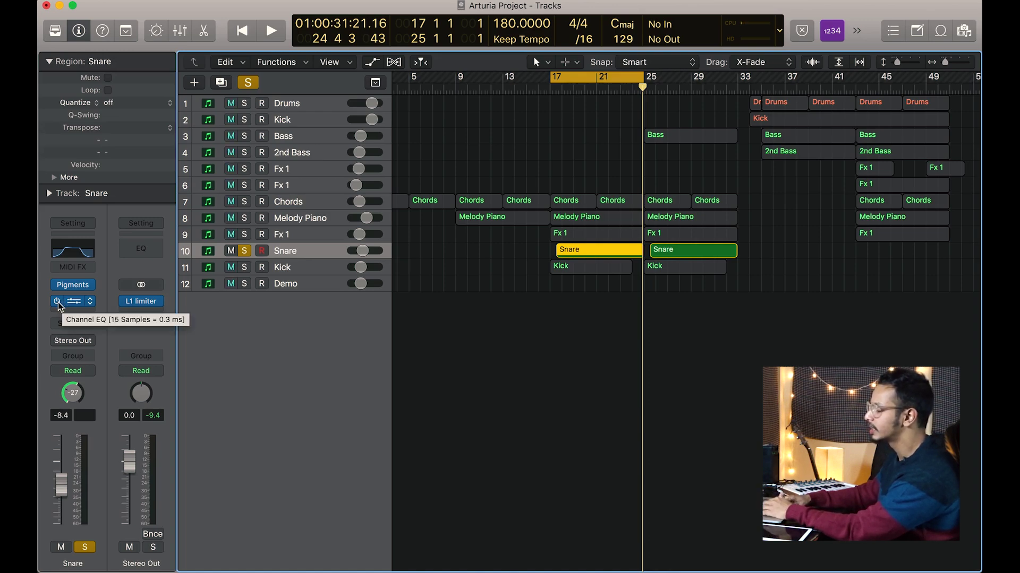
left_click(69, 289)
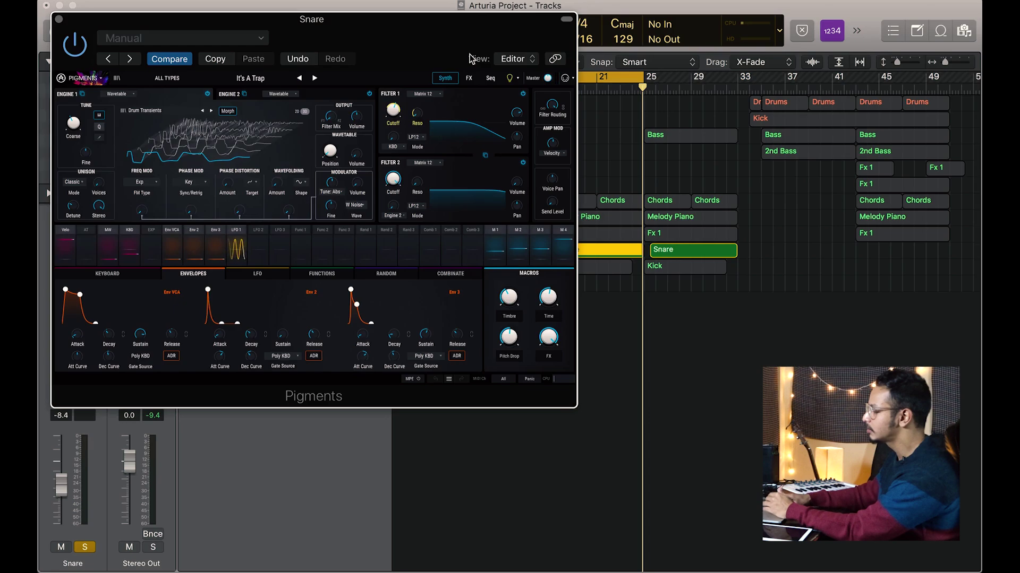
left_click(475, 80)
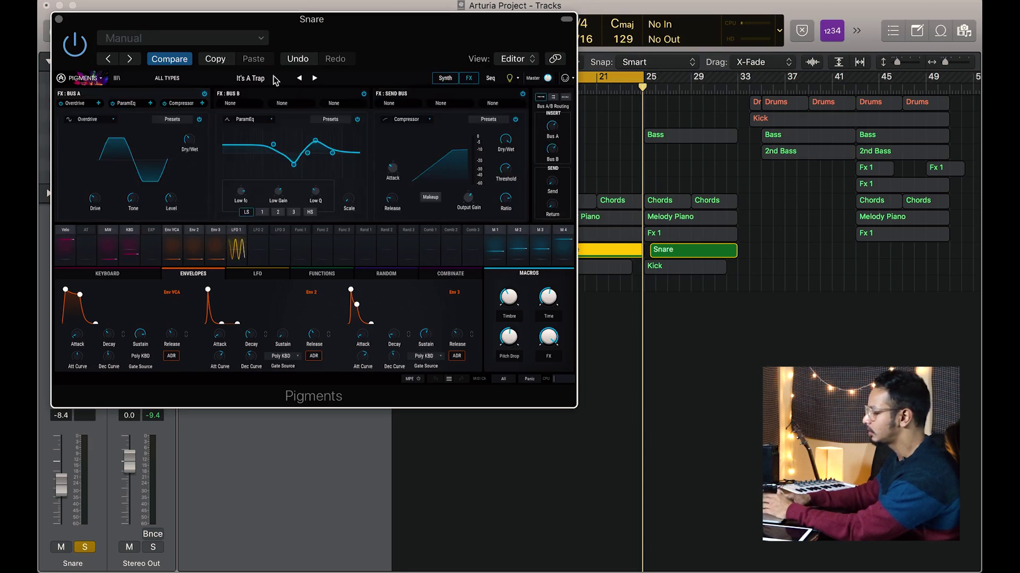
left_click(59, 19)
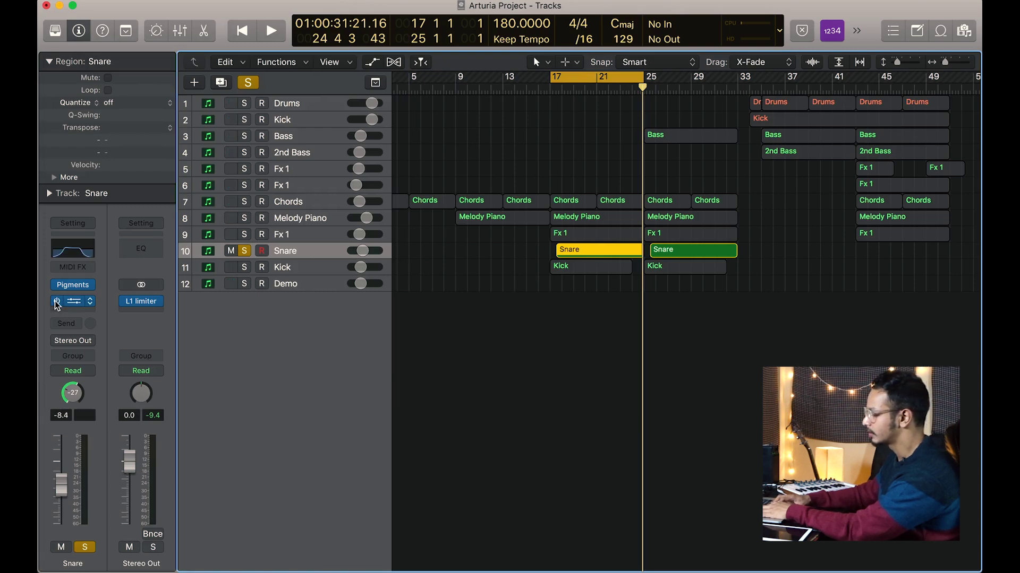
Play the soloed Snare track from bar 17, stop playback, and turn off its solo
key("space")
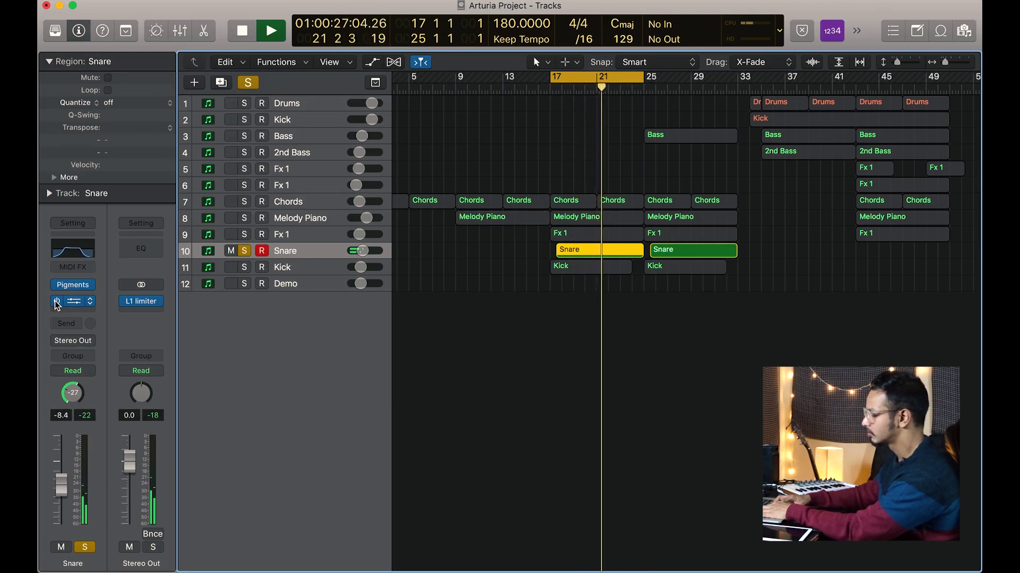
key("space")
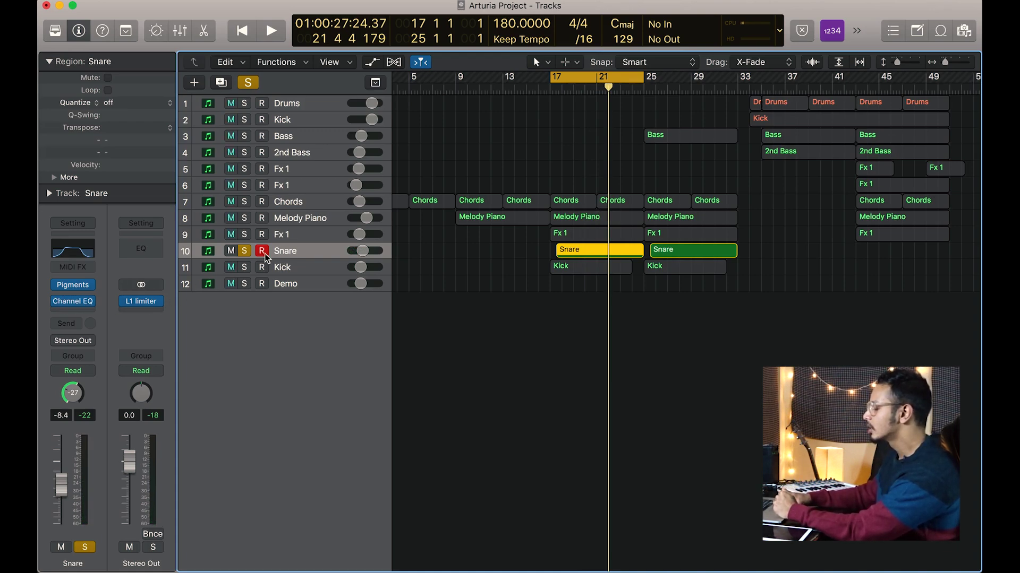
left_click(245, 252)
Solo the Kick track below Snare and play it from bar 17
left_click(292, 266)
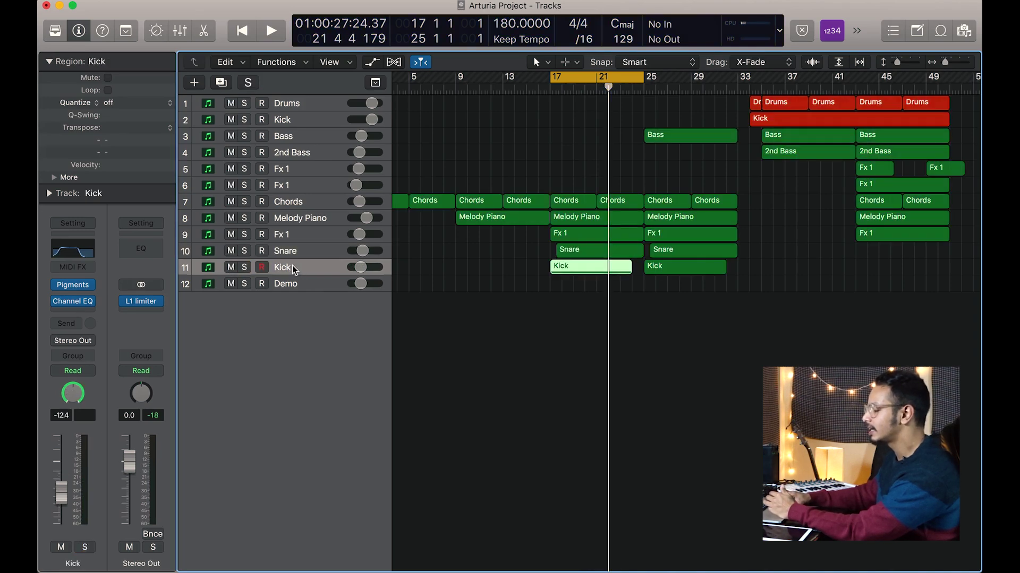
left_click(246, 267)
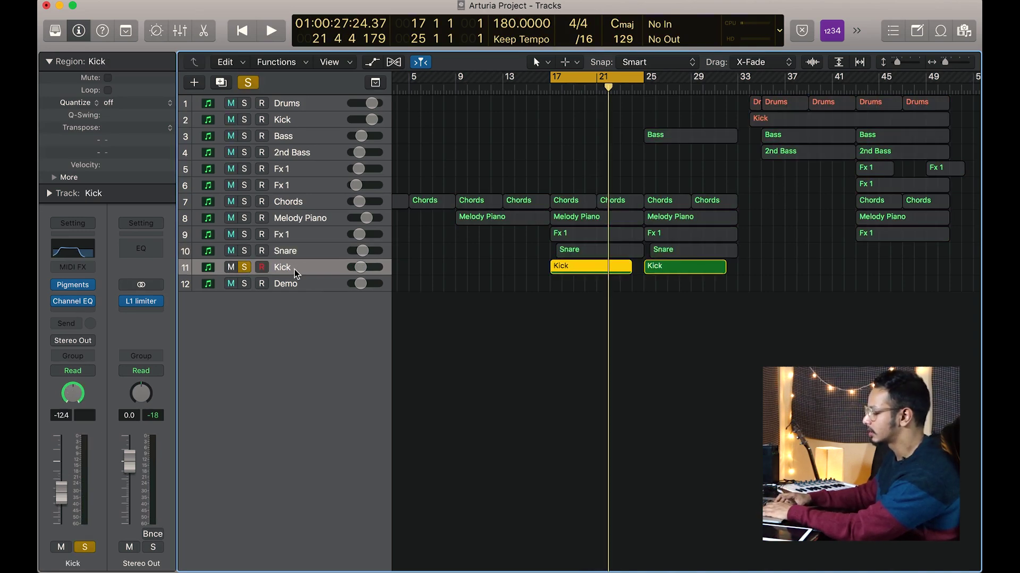
key("space")
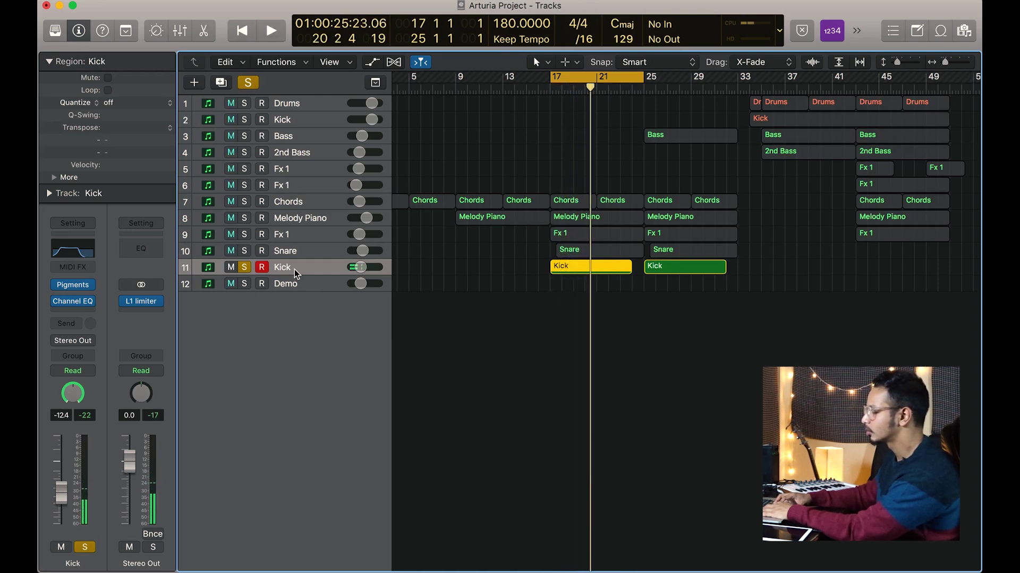
Play Snare and Kick soloed together, and play again with Chords, Melody Piano and Fx 1 added to the solo
left_click(243, 252)
key("space")
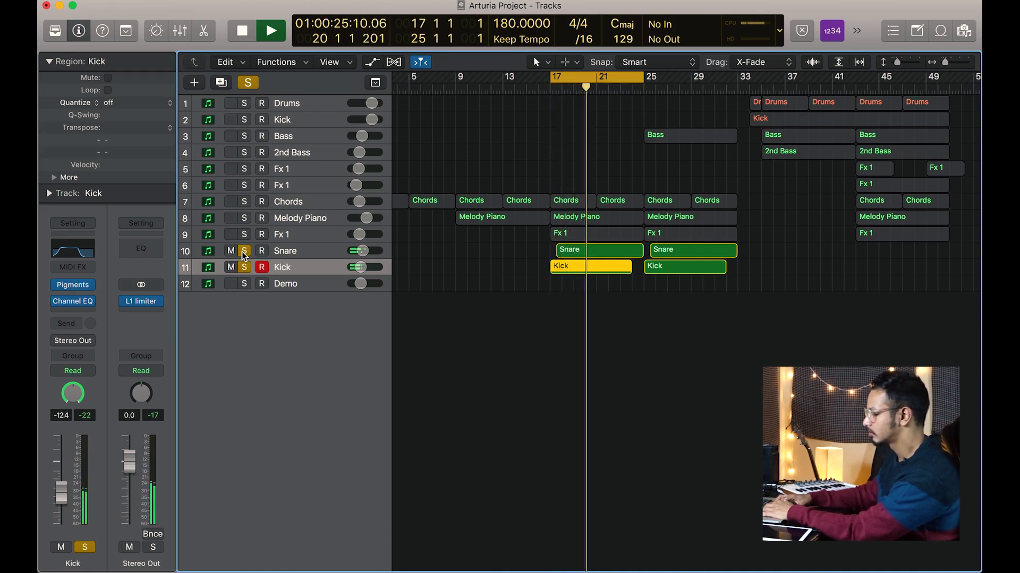
key("space")
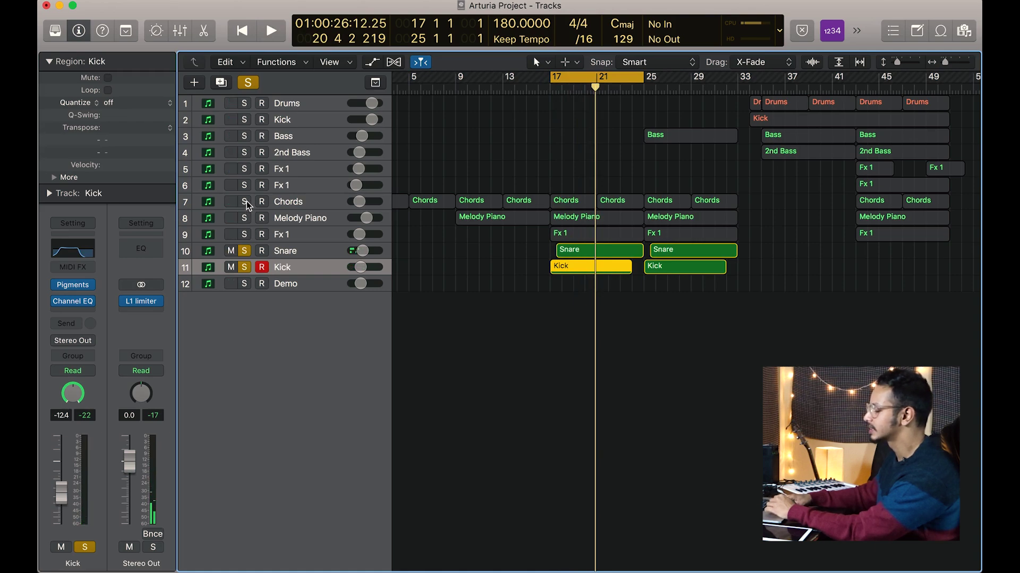
left_click_drag(247, 202, 247, 249)
key("space")
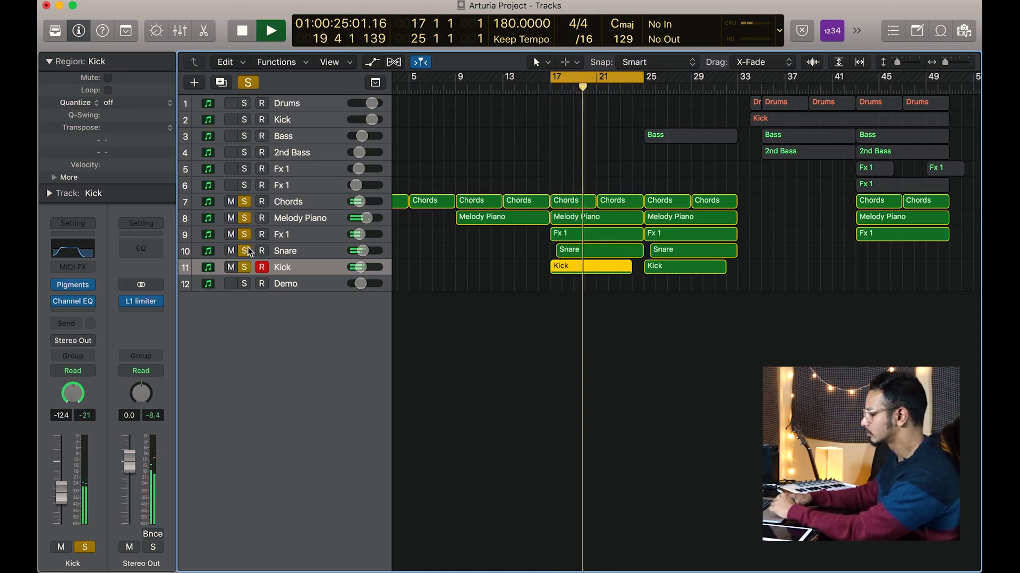
Turn off the cycle, play on past bar 25, stop, and set a new cycle range from bar 43 to 50
left_click(556, 77)
scroll(568, 88, "right", 5)
scroll(603, 129, "right", 5)
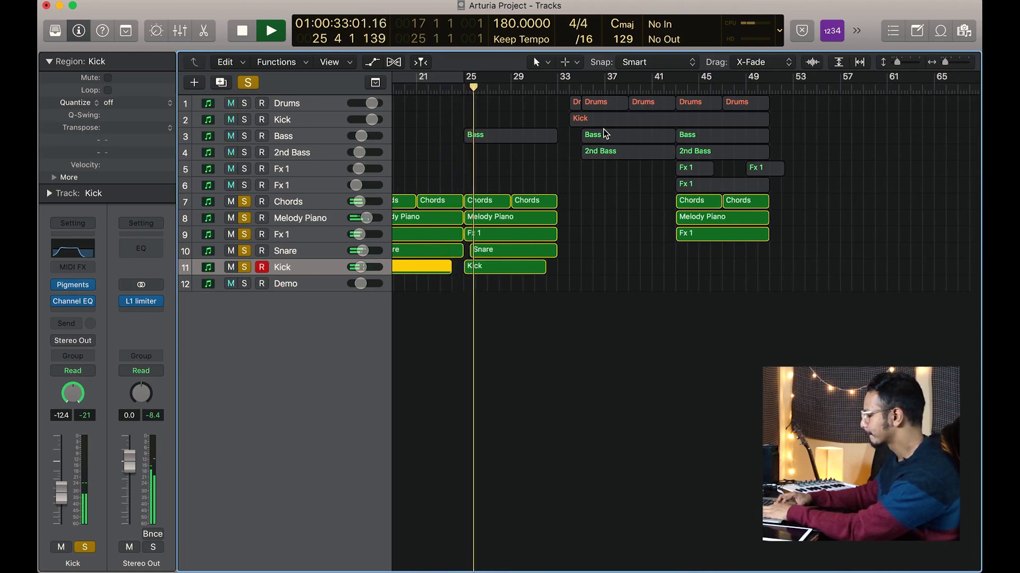
key("space")
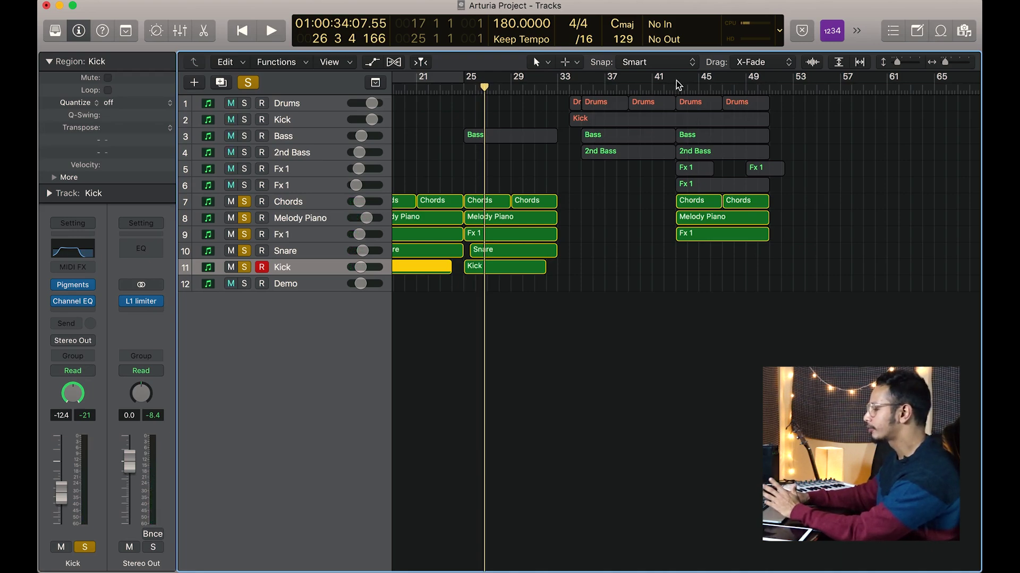
left_click_drag(679, 85, 759, 89)
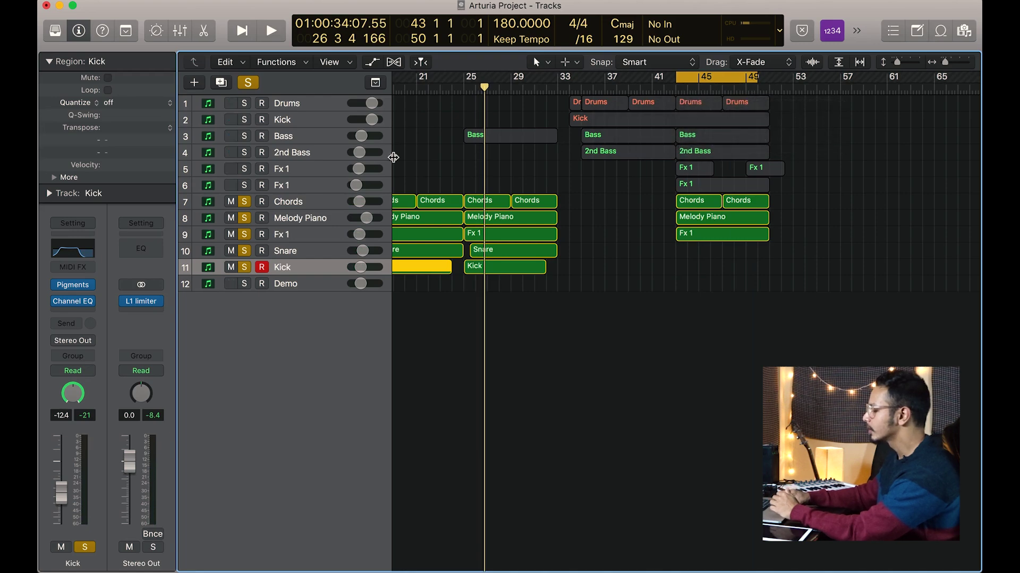
Turn off the solos on Chords through the lower Kick, and solo and select the Bass track instead
left_click_drag(244, 200, 246, 268)
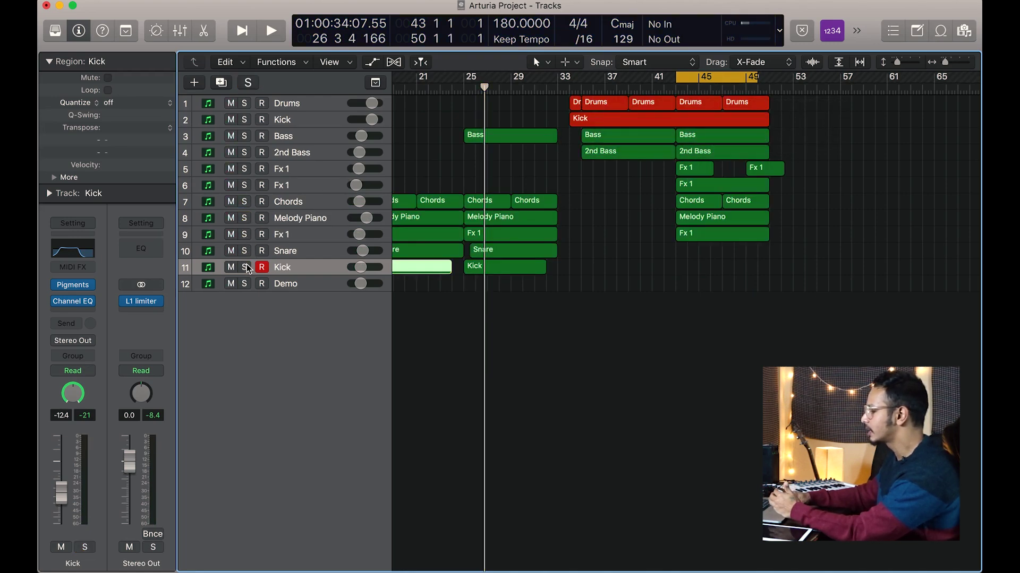
left_click(244, 137)
left_click(291, 139)
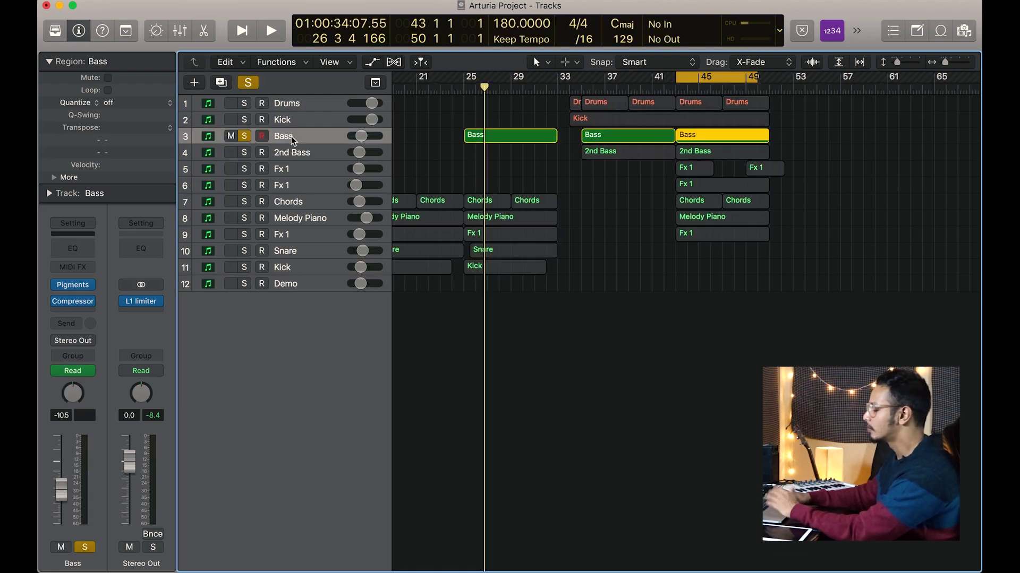
View the Bass track's Pigments patch, and play the soloed Bass through the cycle from bar 43
left_click(72, 285)
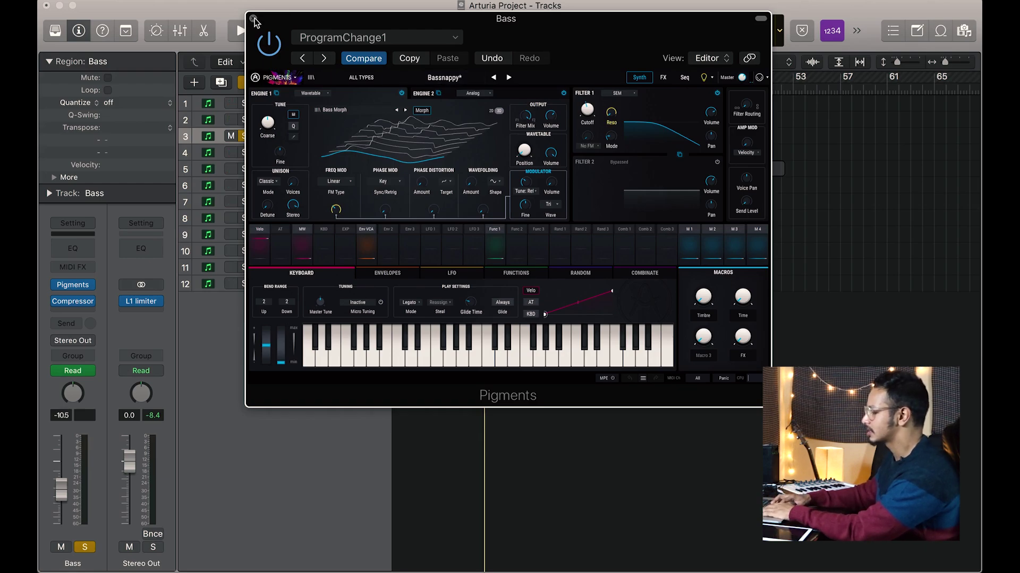
left_click(253, 19)
key("c")
key("space")
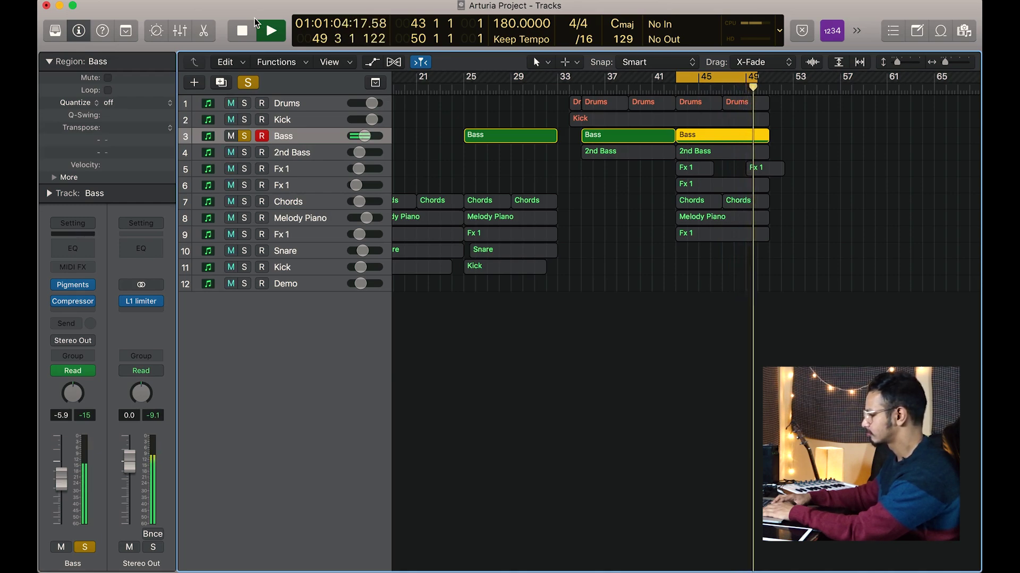
key("space")
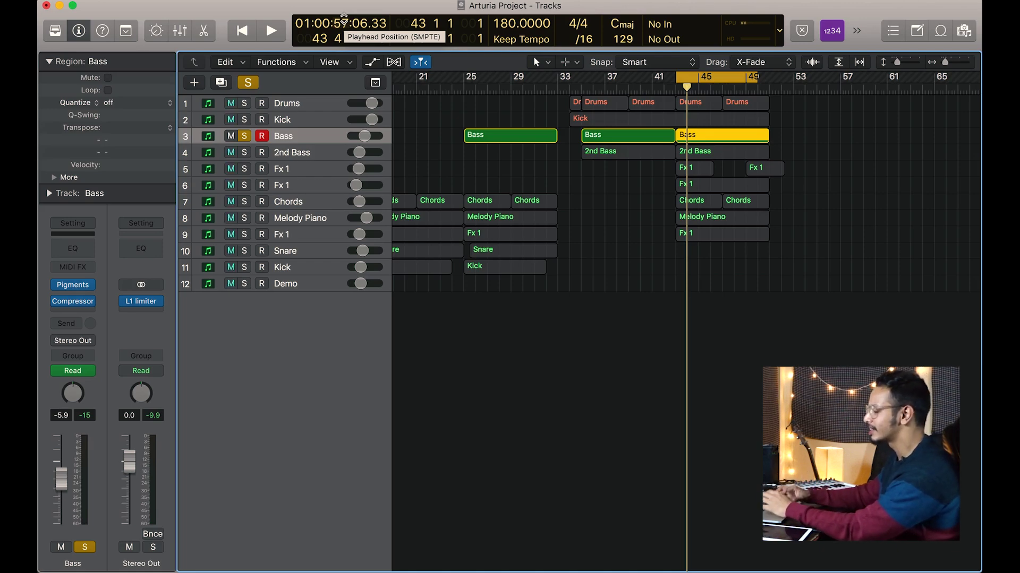
Solo 2nd Bass in place of Bass and play it, and extend the end of the cycle range to bar 51
left_click(244, 153)
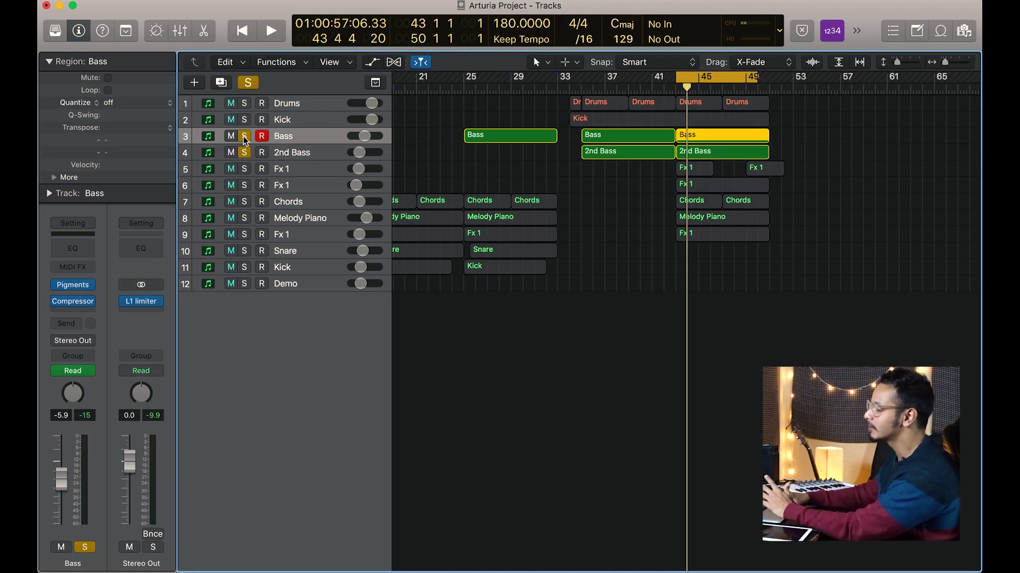
left_click(244, 137)
left_click(281, 158)
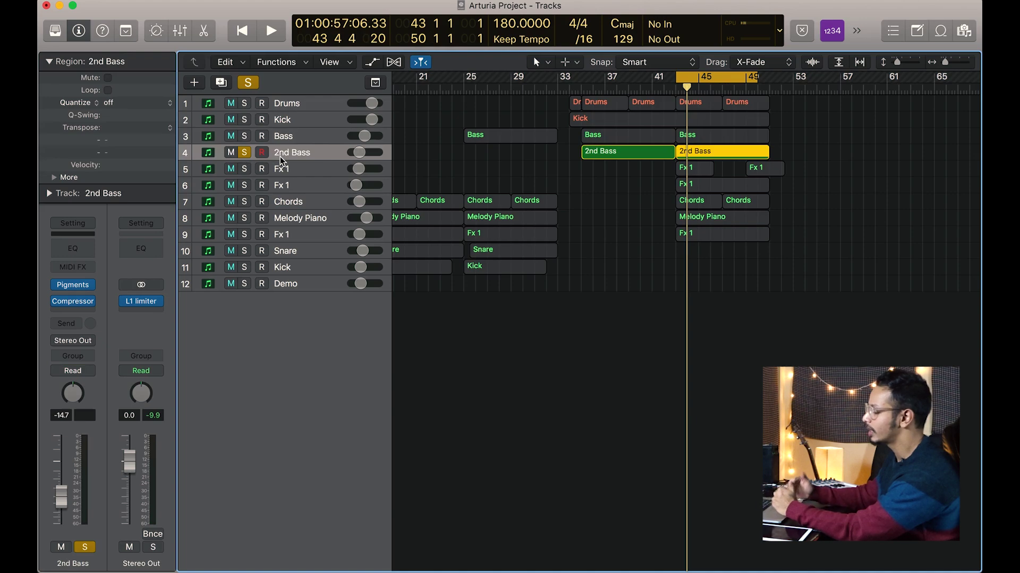
key("r")
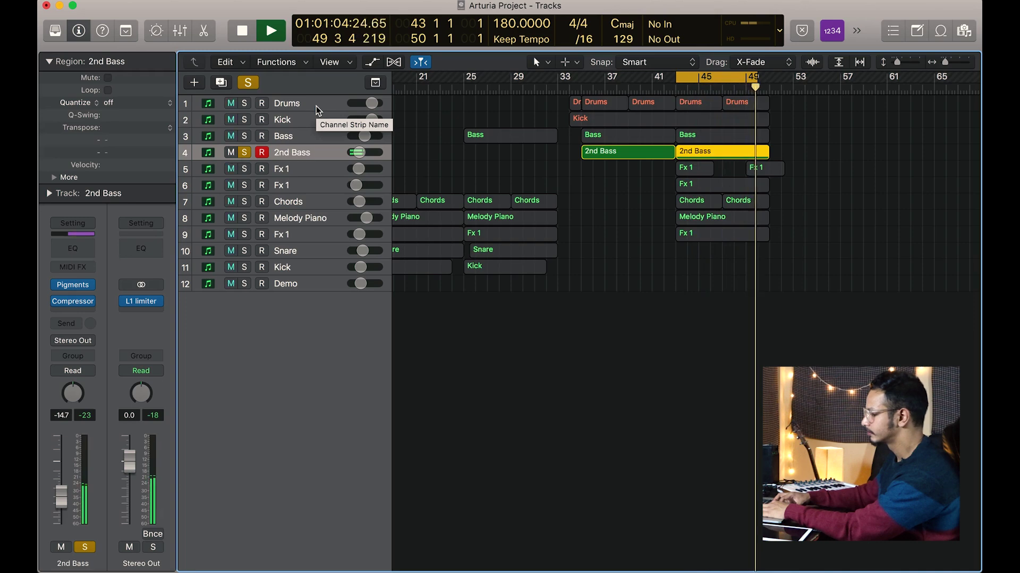
key("space")
left_click_drag(758, 77, 765, 76)
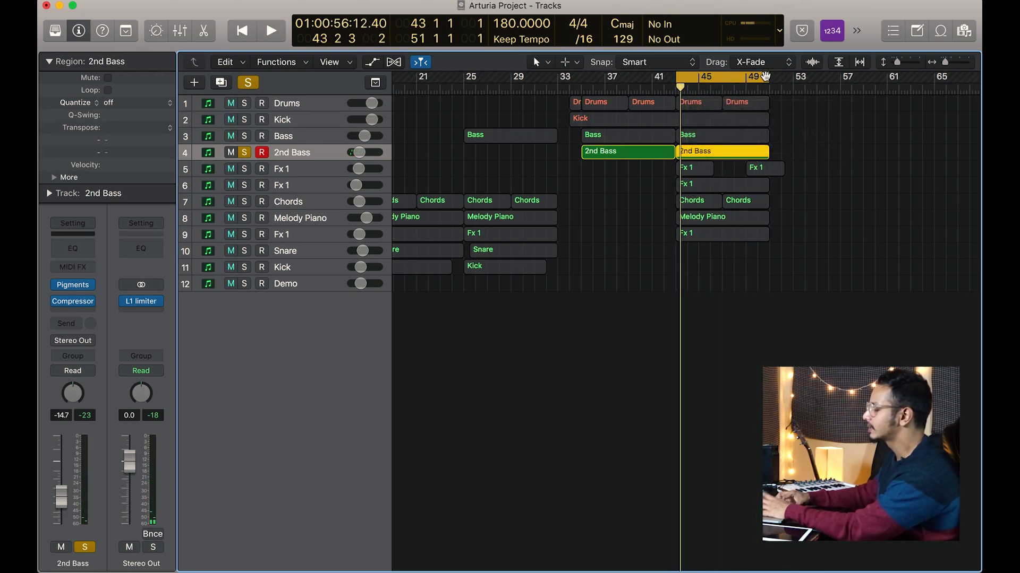
Solo the Fx 1 track below 2nd Bass on its own and play it with its Pigments patch open
left_click(245, 154)
left_click(288, 171)
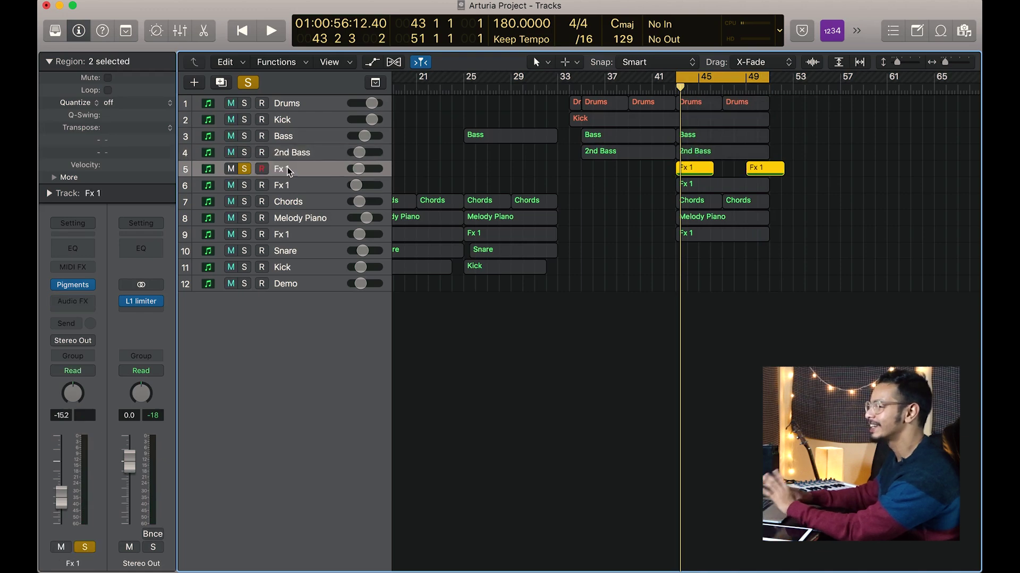
left_click(74, 285)
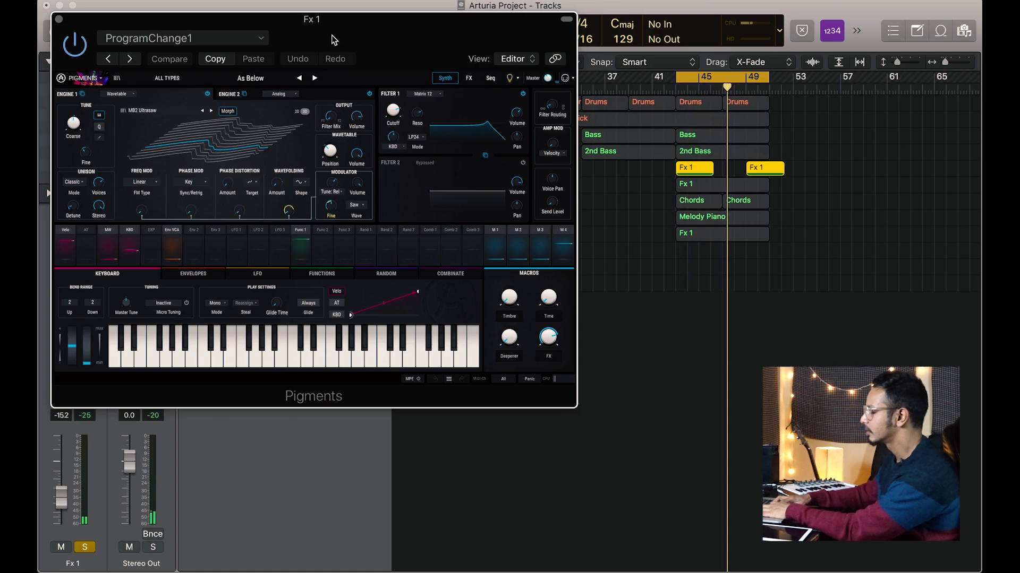
key("space")
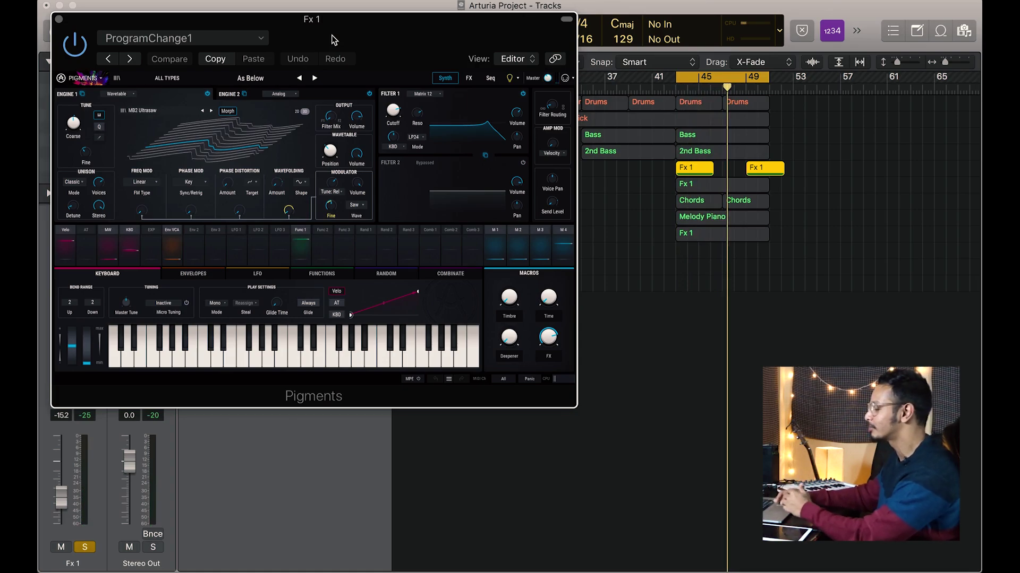
left_click(59, 19)
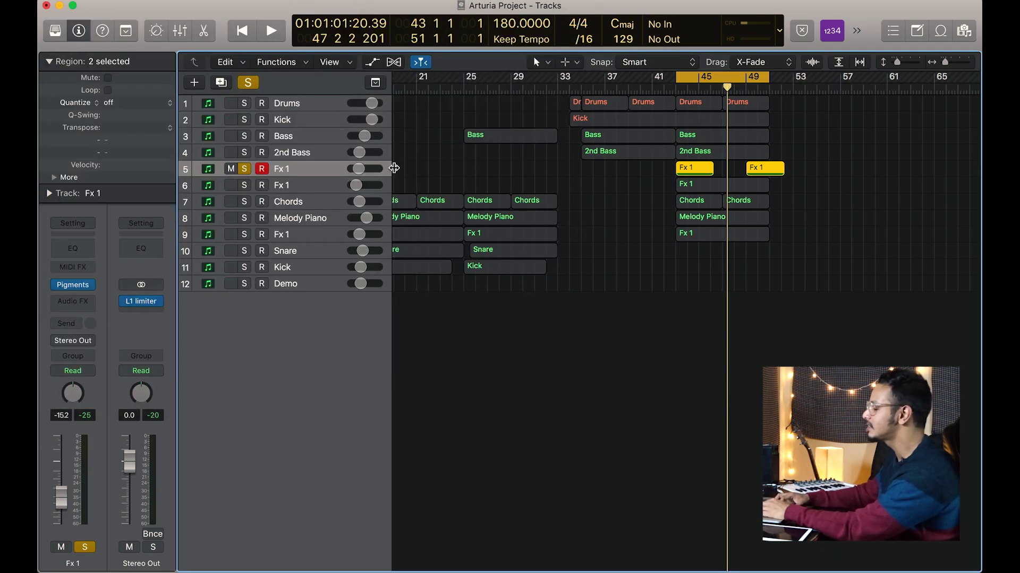
Add Bass and 2nd Bass to the solo and play them together with the Fx 1 track on row 5
left_click_drag(247, 136, 246, 157)
key("space")
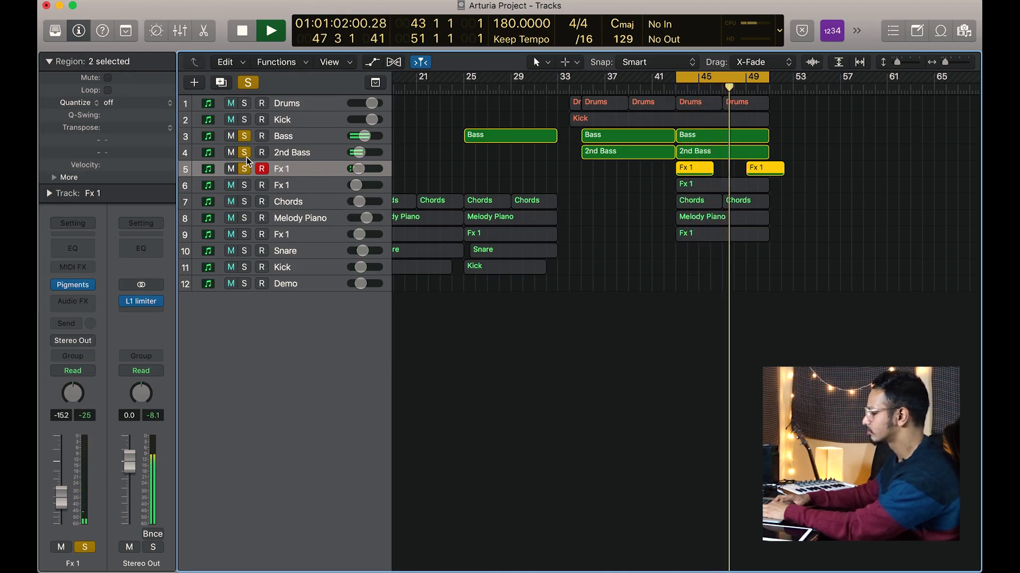
key("space")
Clear the current solos, and solo and select only the Fx 1 track on row 6
left_click(246, 158, "alt")
left_click(245, 184)
left_click(285, 187)
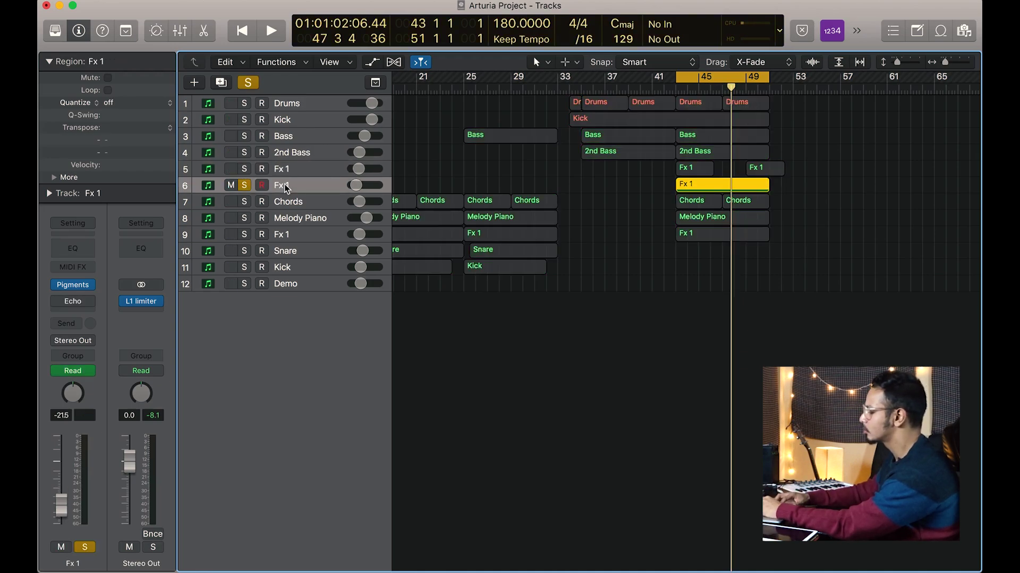
Play the soloed Fx 1 on row 6 with its Pigments patch open, and view its F1 Cutoff automation
left_click(72, 285)
key("space")
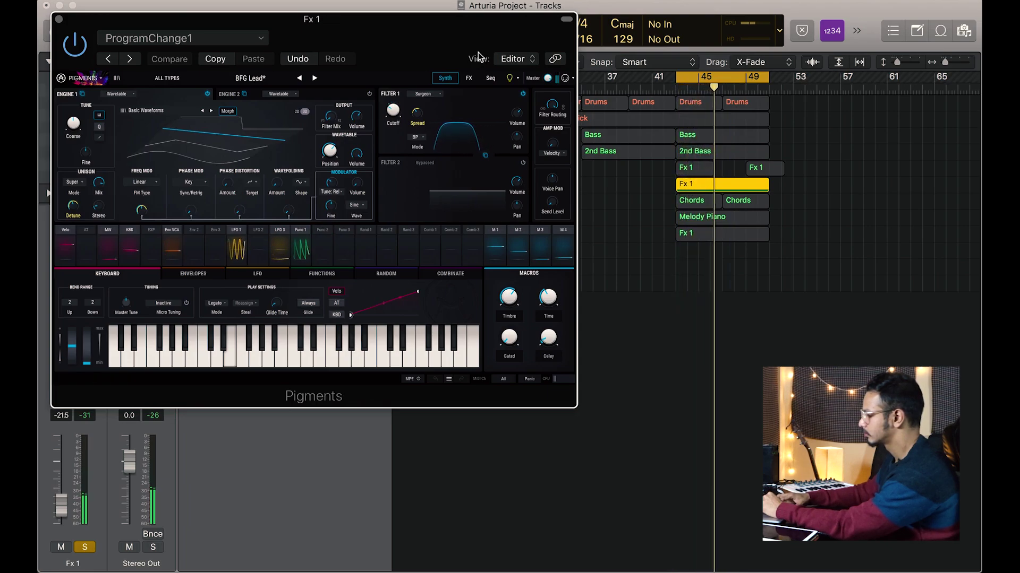
key("space")
left_click(59, 19)
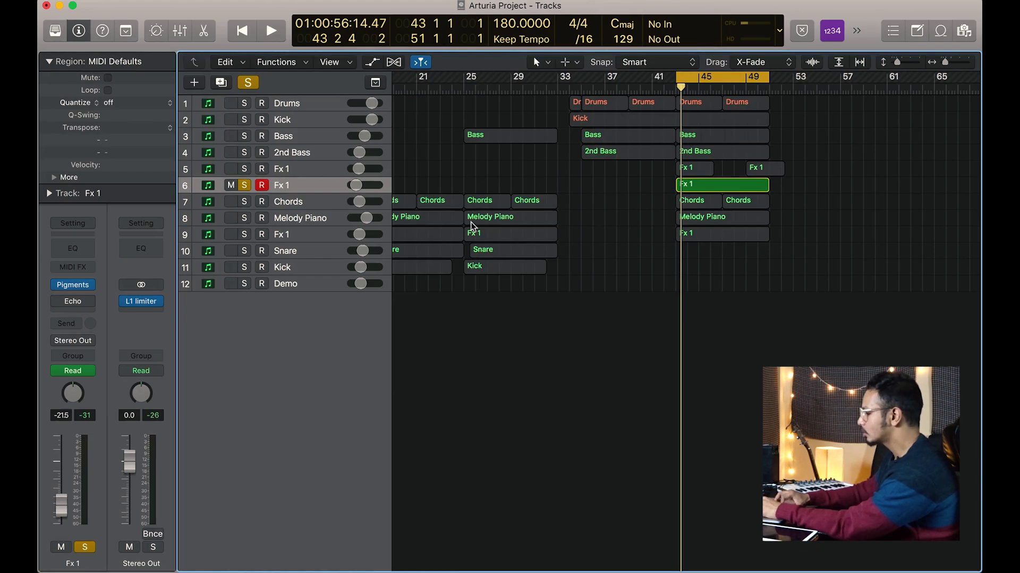
key("a")
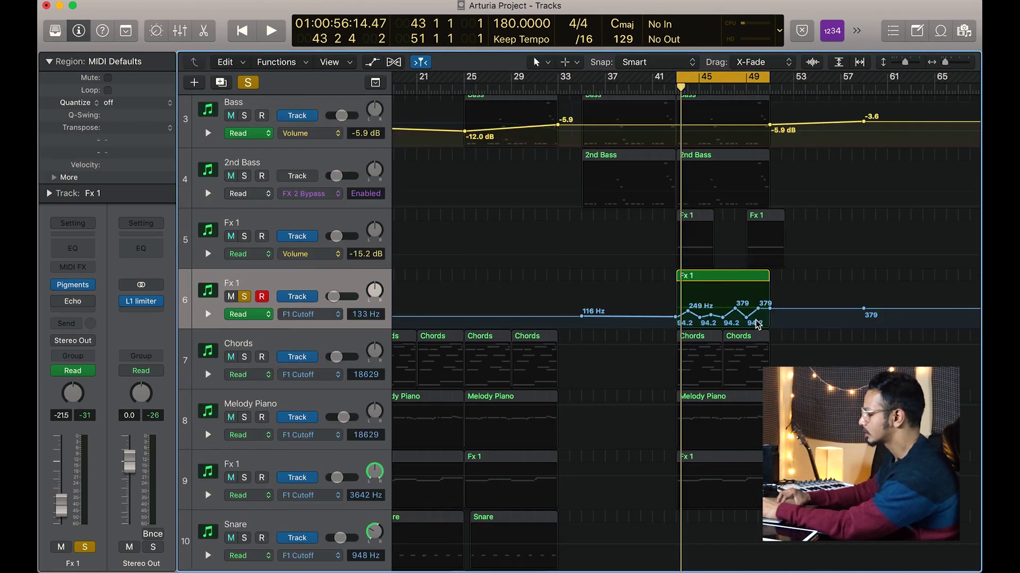
key("a")
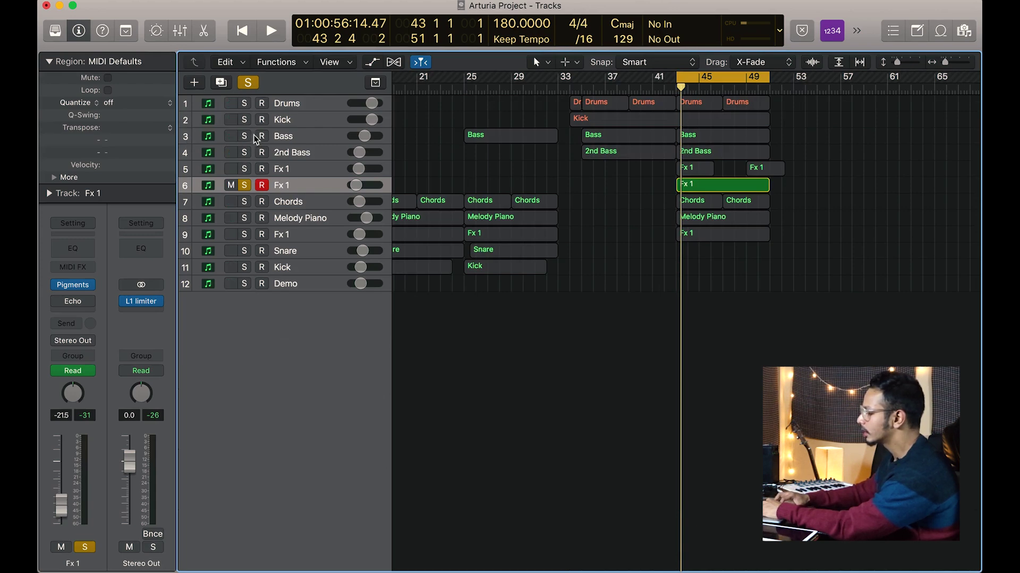
Add Bass, 2nd Bass and the row 5 Fx 1 to the solo, and play all four tracks through the cycle
left_click_drag(247, 135, 247, 169)
key("space")
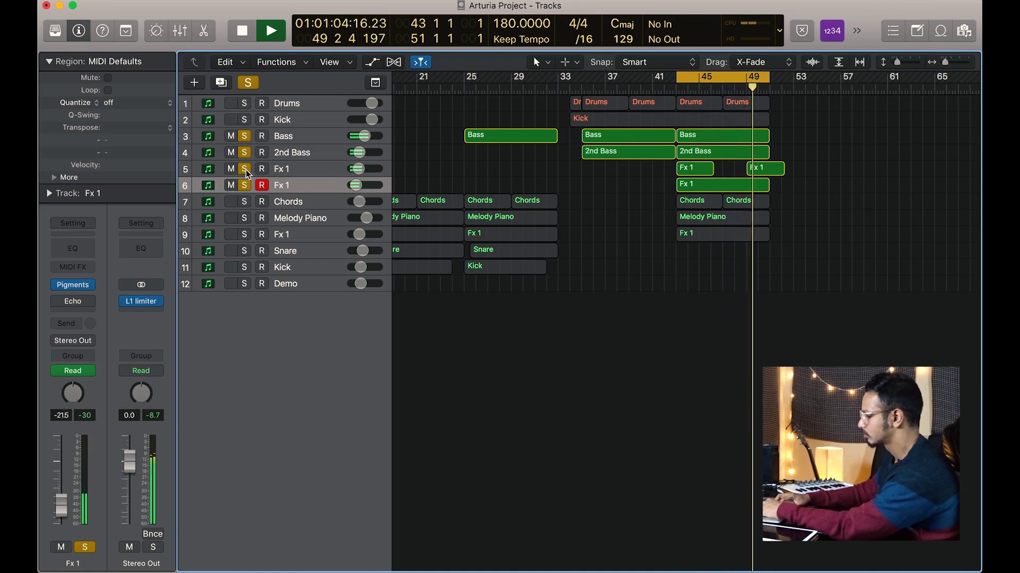
key("space")
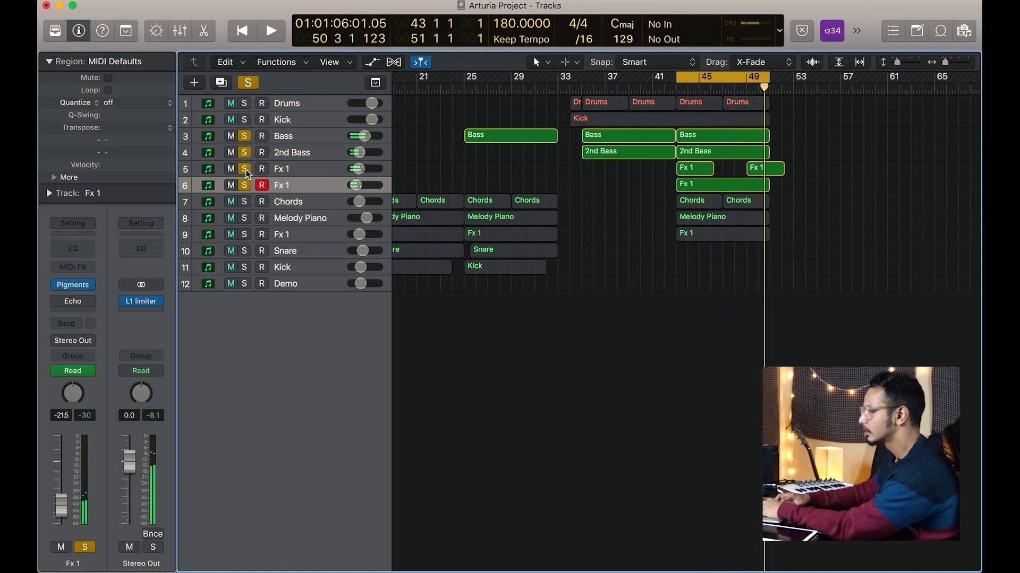
Add Chords, Melody Piano and the row 9 Fx 1 to the solo, and play the combination from bar 43
left_click(281, 174)
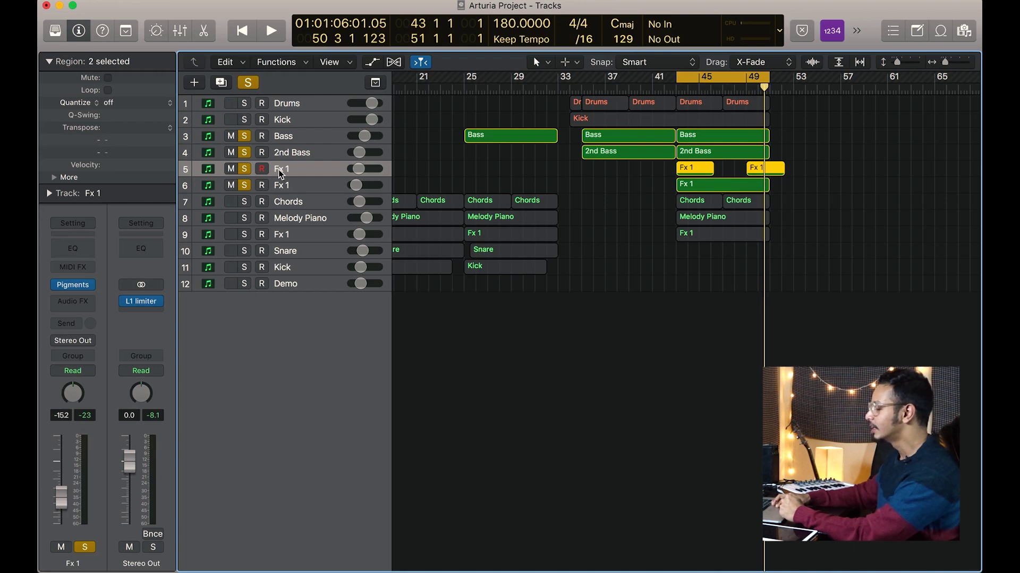
left_click_drag(245, 202, 252, 239)
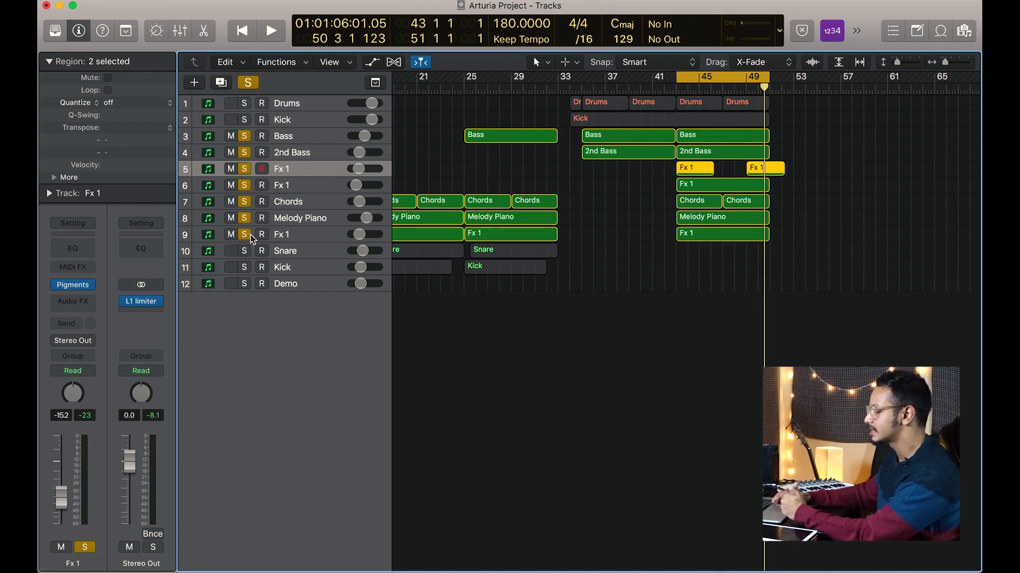
key("space")
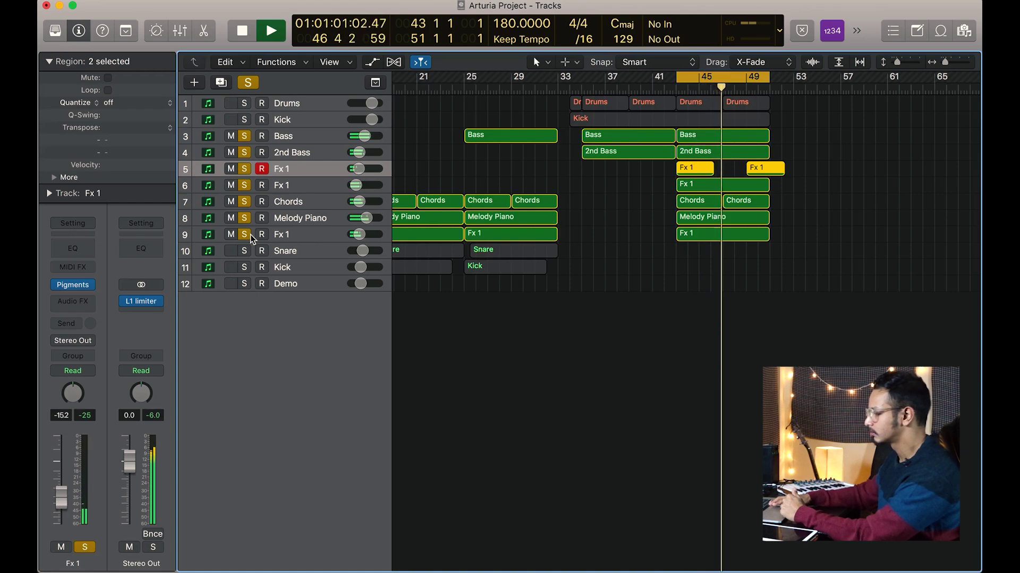
key("space")
Play the full arrangement from bar 1 with all solos and the cycle turned off
left_click_drag(245, 137, 244, 234)
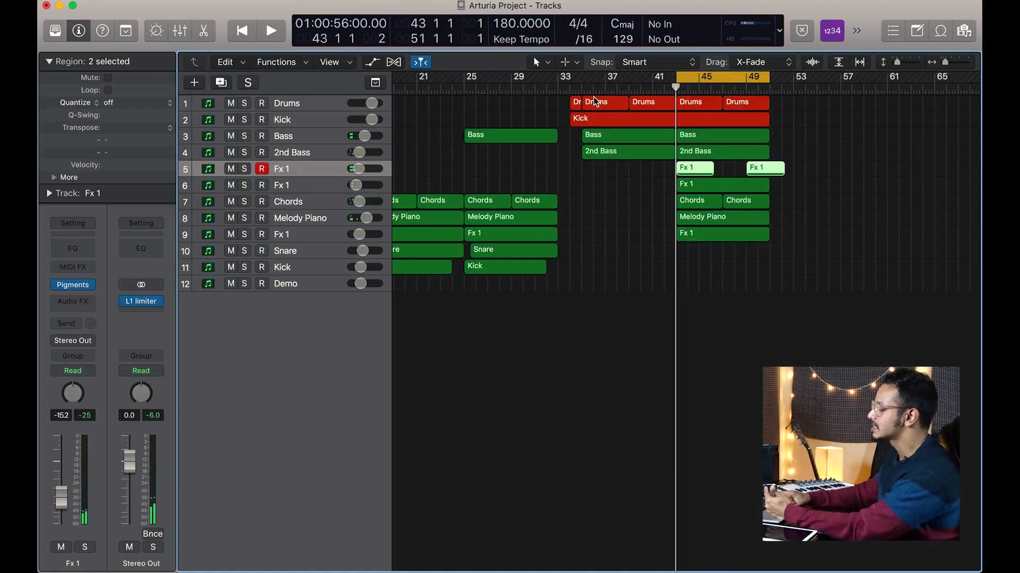
left_click(685, 78)
scroll(579, 109, "left", 5)
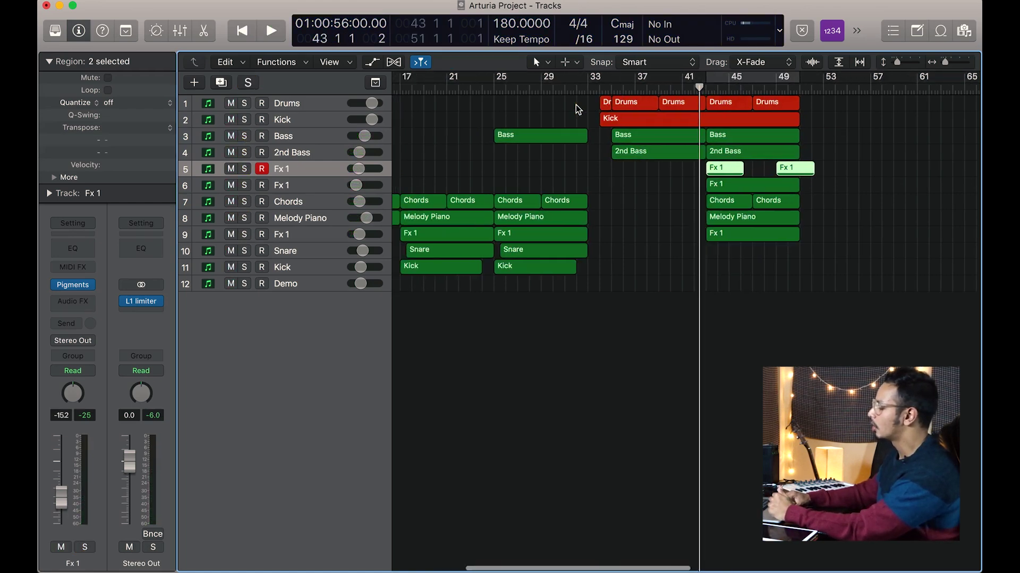
left_click(394, 86)
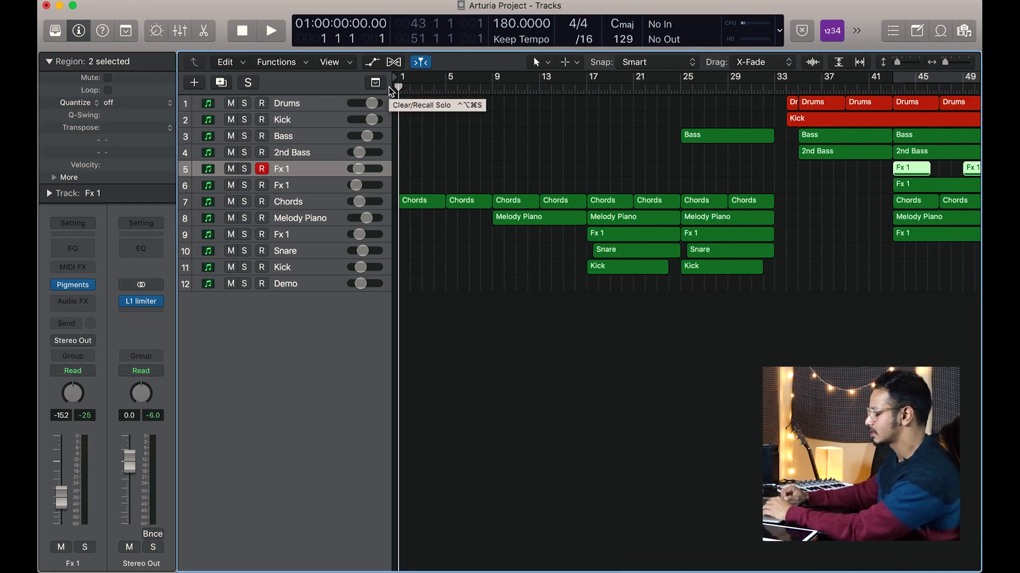
key("space")
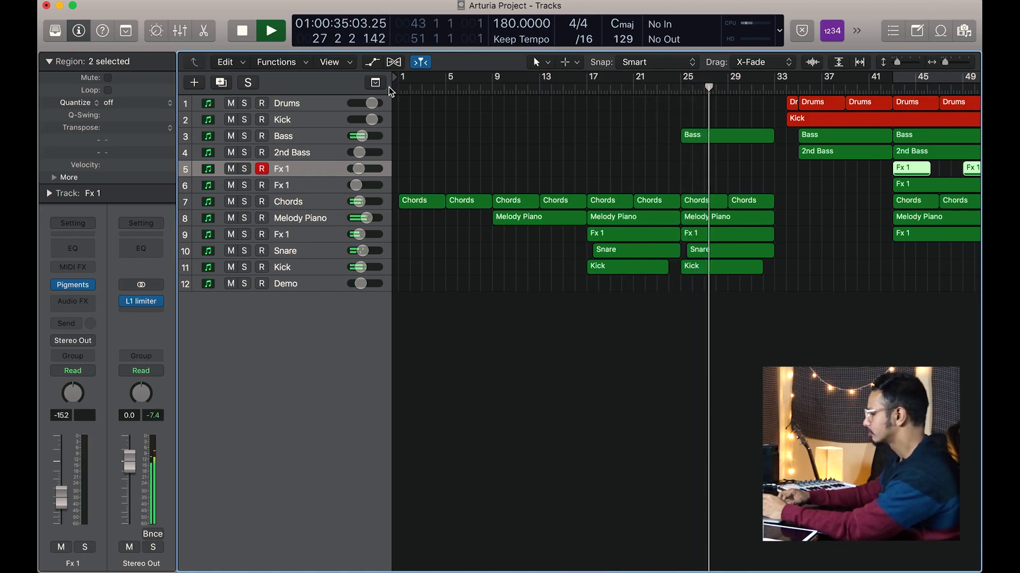
scroll(388, 87, "right", 3)
scroll(389, 87, "right", 5)
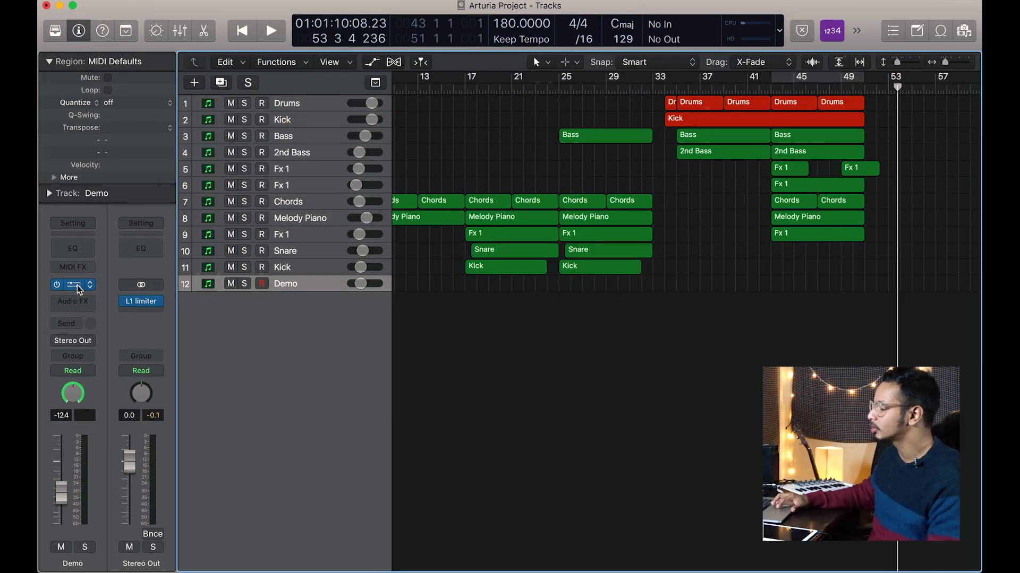
Open Pigments on the Demo track, load the SFX preset 22h55, and advance to Abandoned Bunker
left_click(77, 285)
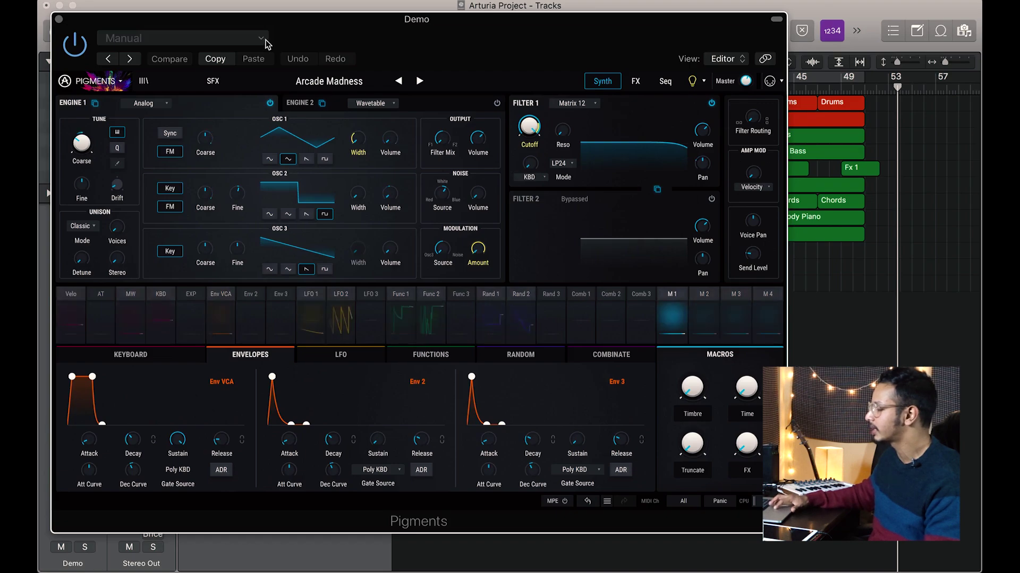
left_click(215, 81)
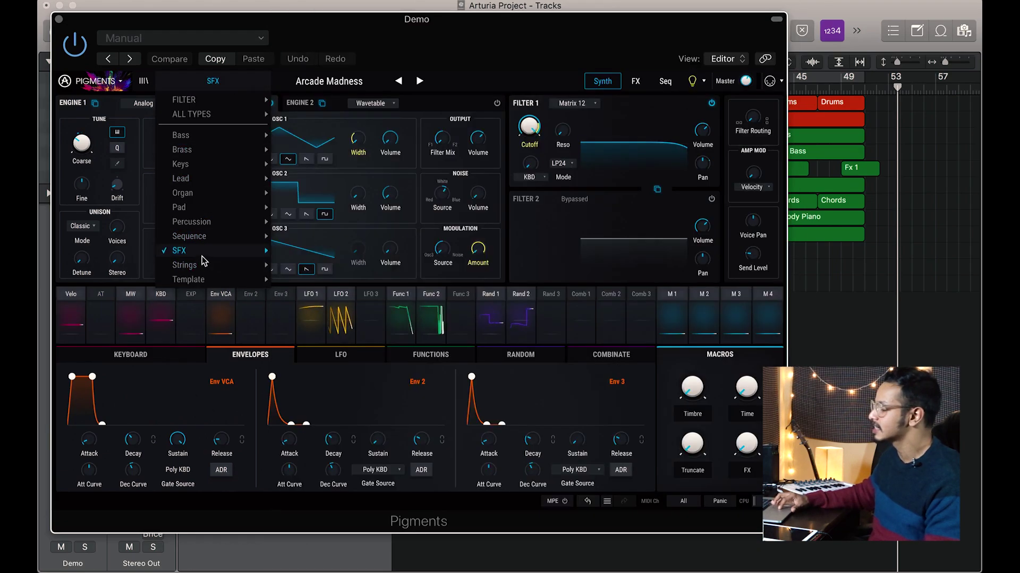
mouse_move(201, 255)
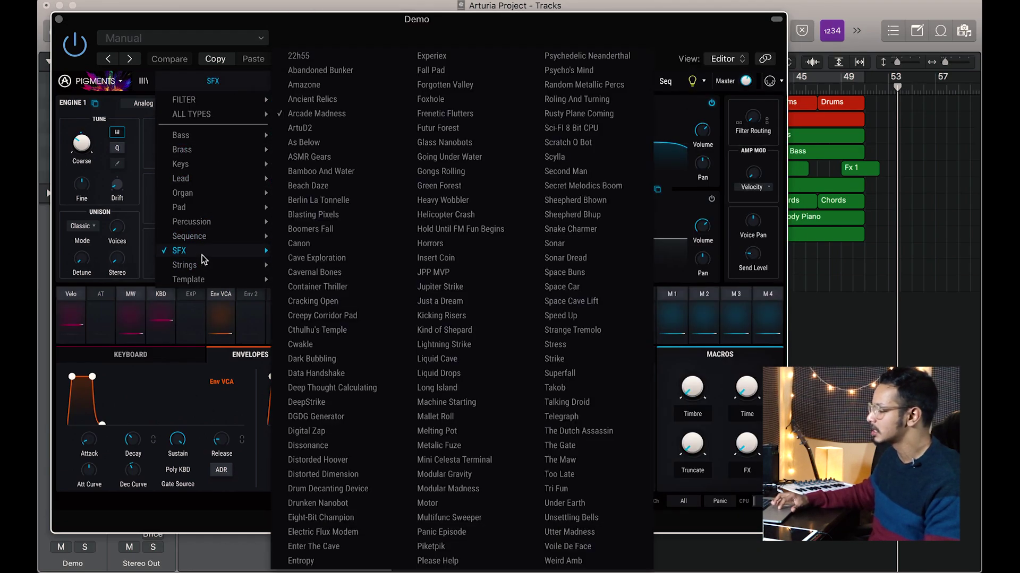
left_click(322, 58)
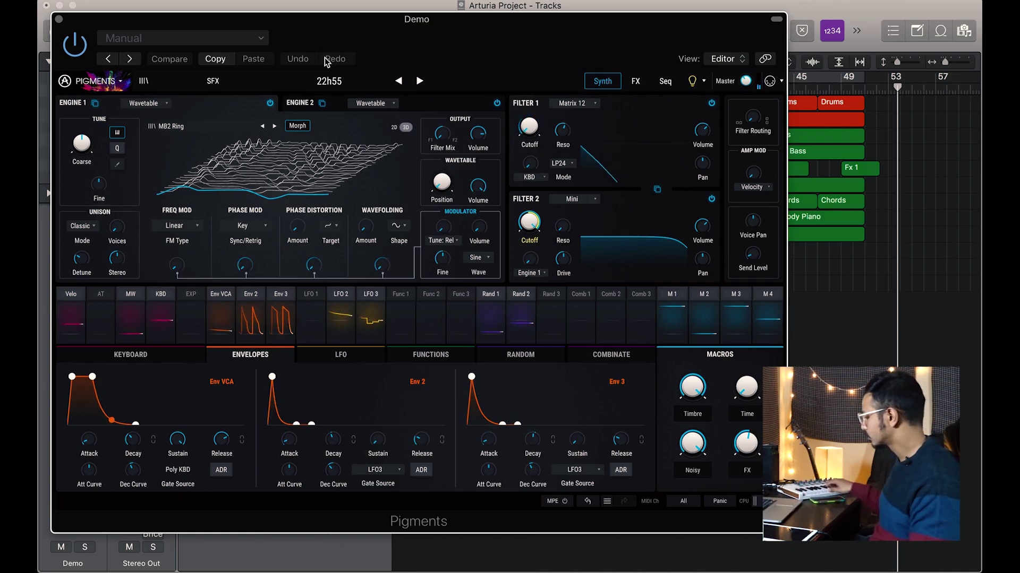
left_click(420, 81)
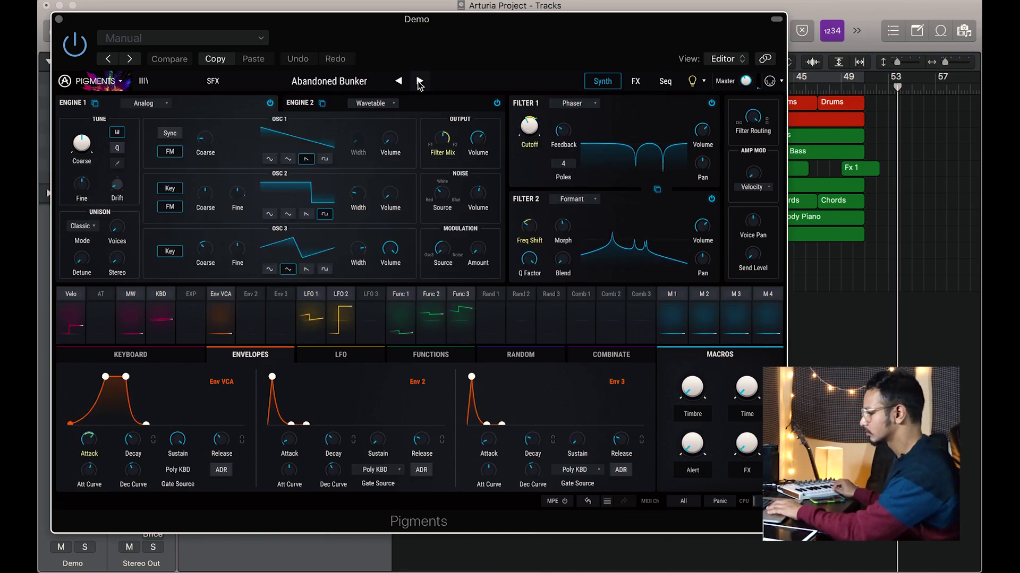